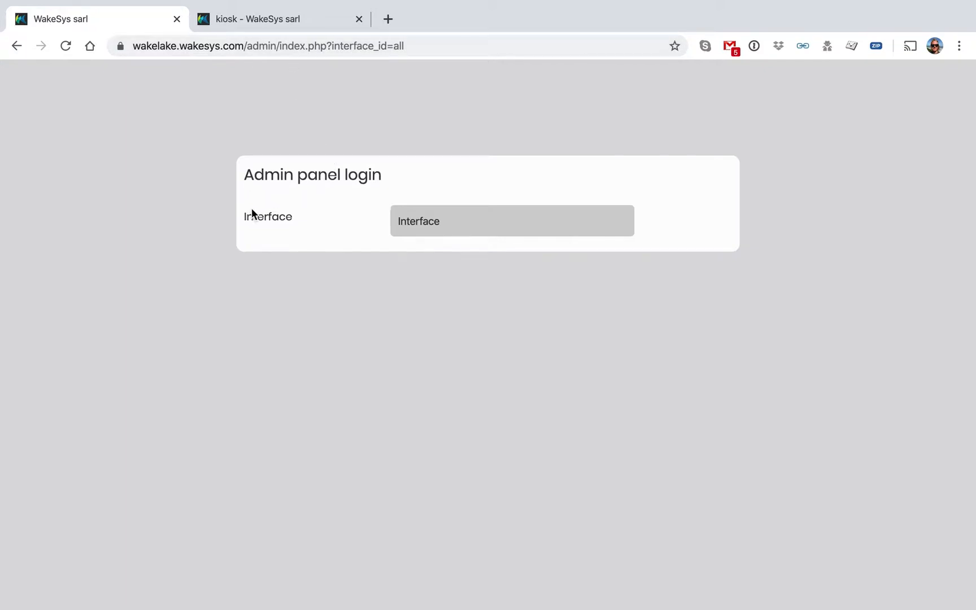
- Log in to the Admin interface with the saved account e-mail and password
{"action": "left_click", "coordinate": [425, 209]}
{"action": "left_click", "coordinate": [425, 229]}
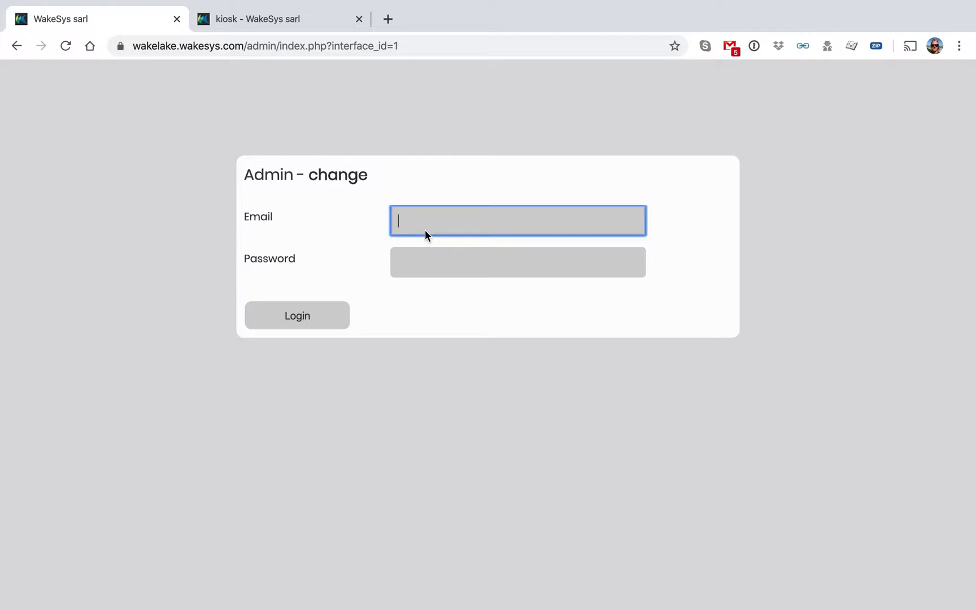
{"action": "key", "text": "super+backslash"}
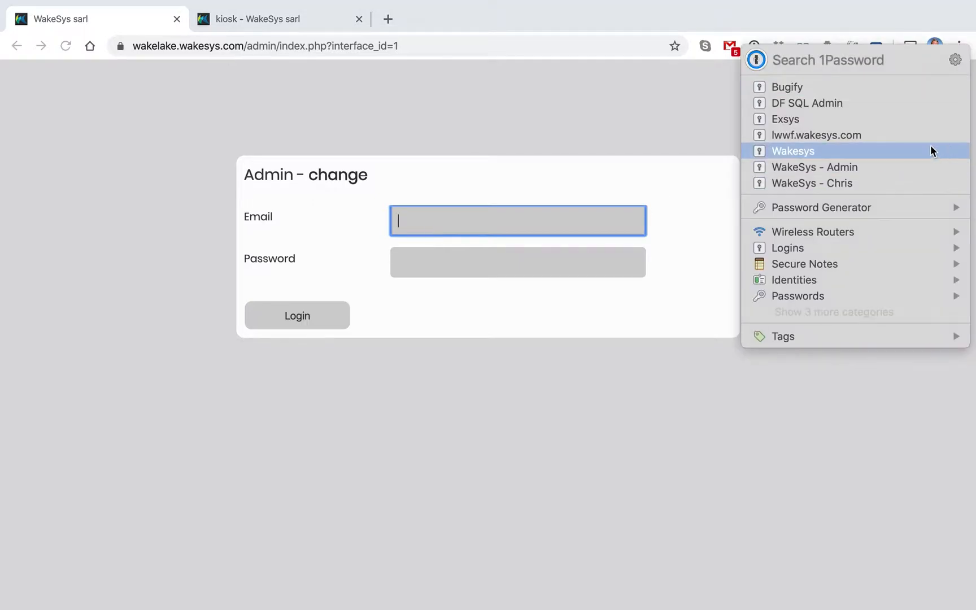
{"action": "left_click", "coordinate": [893, 178]}
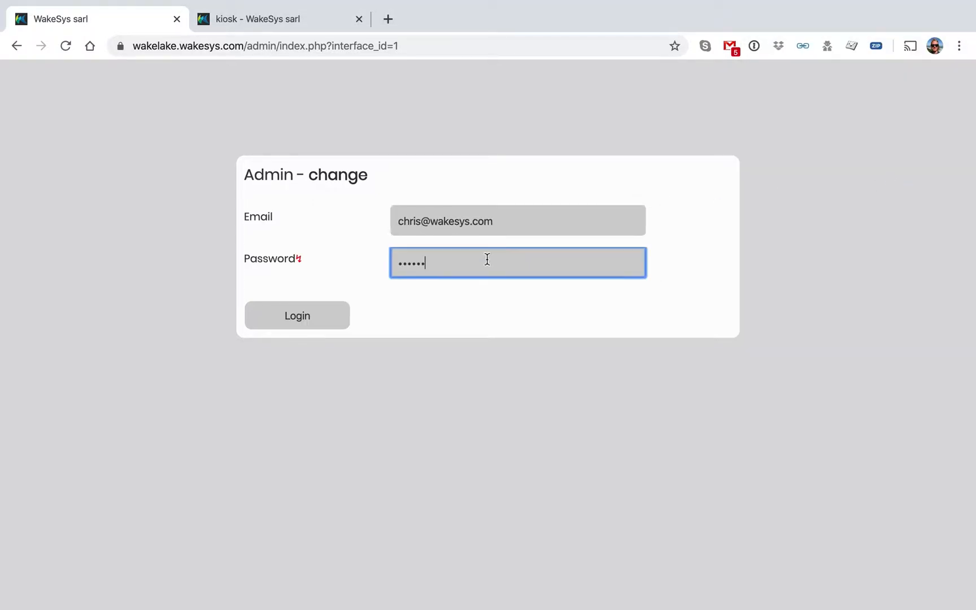
{"action": "left_click", "coordinate": [292, 317]}
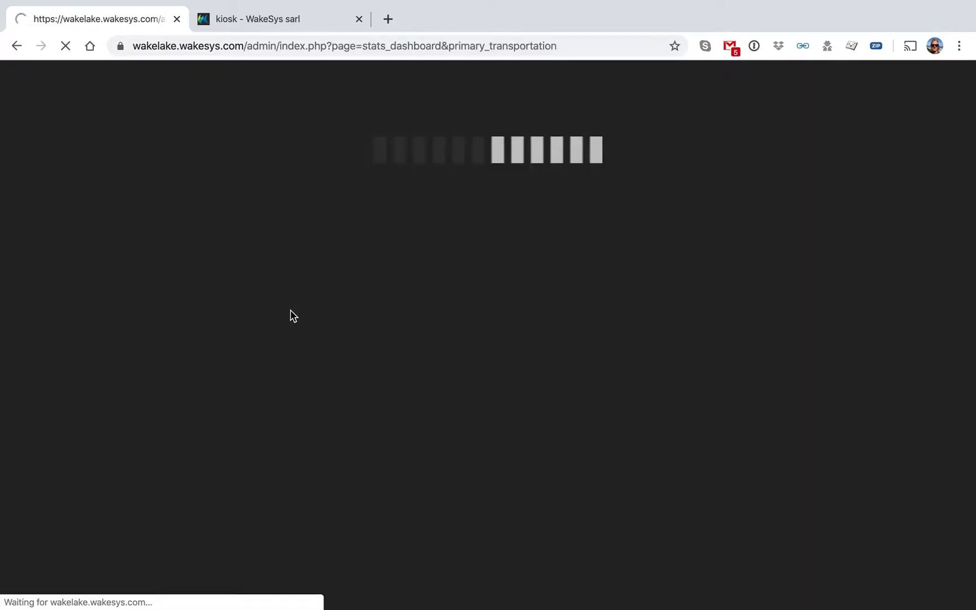
- Open the kiosk master data and view the existing product category hierarchy
{"action": "scroll", "coordinate": [98, 436], "scroll_direction": "down", "scroll_amount": 10}
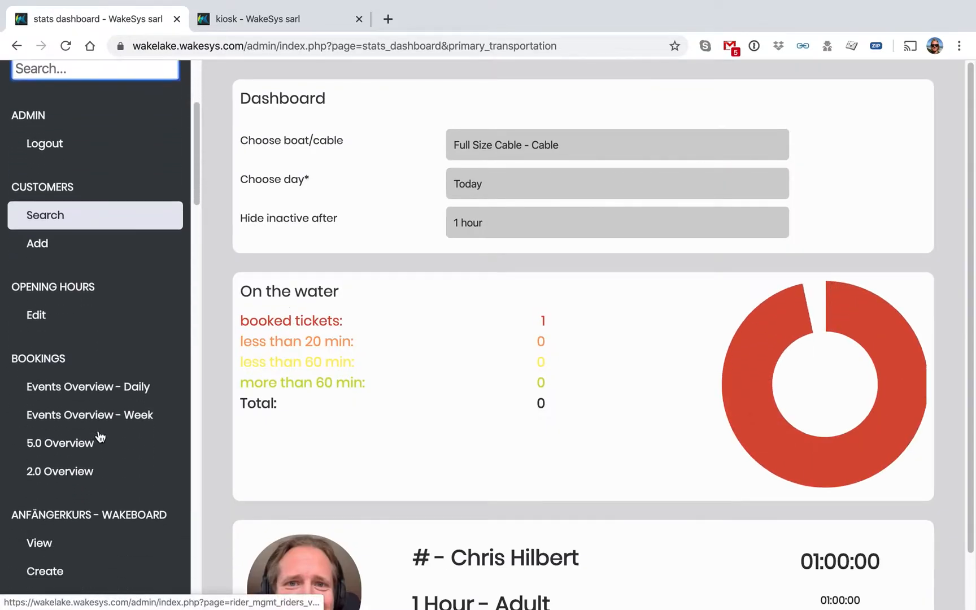
{"action": "scroll", "coordinate": [100, 436], "scroll_direction": "down", "scroll_amount": 8}
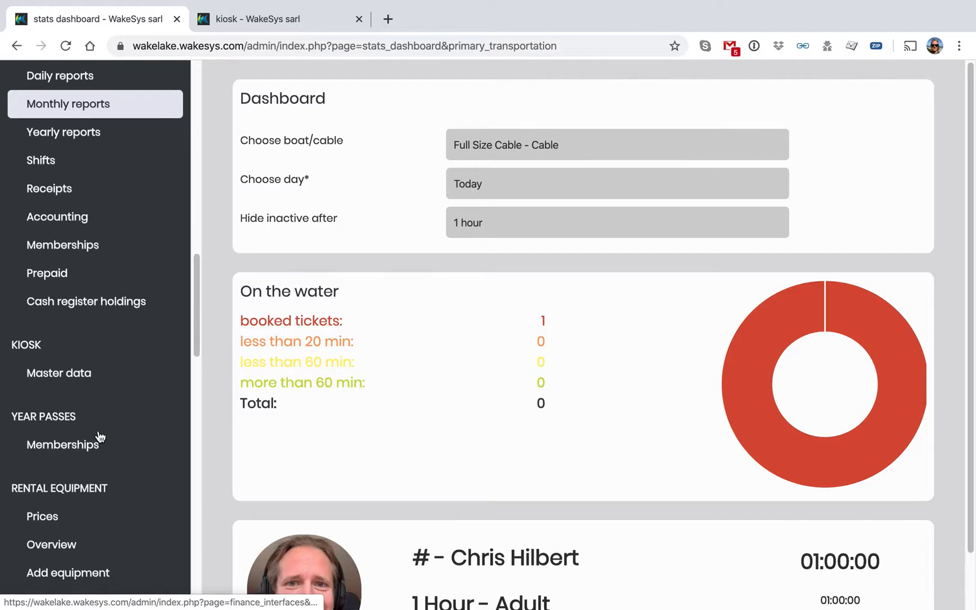
{"action": "left_click", "coordinate": [58, 334]}
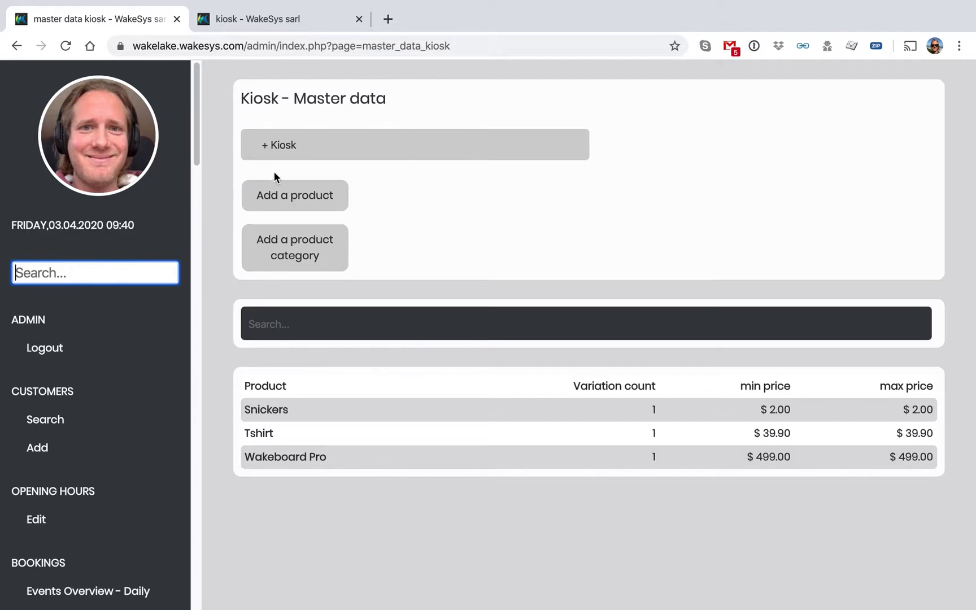
{"action": "left_click", "coordinate": [300, 148]}
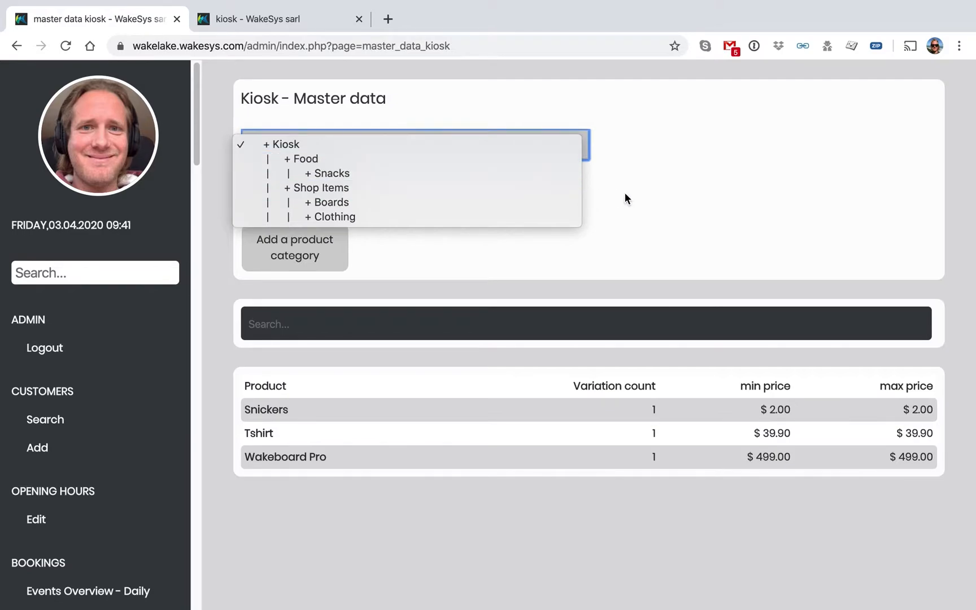
{"action": "left_click", "coordinate": [640, 199]}
- Add a product category named Beverages under Kiosk, save it, and check the category list
{"action": "left_click", "coordinate": [295, 248]}
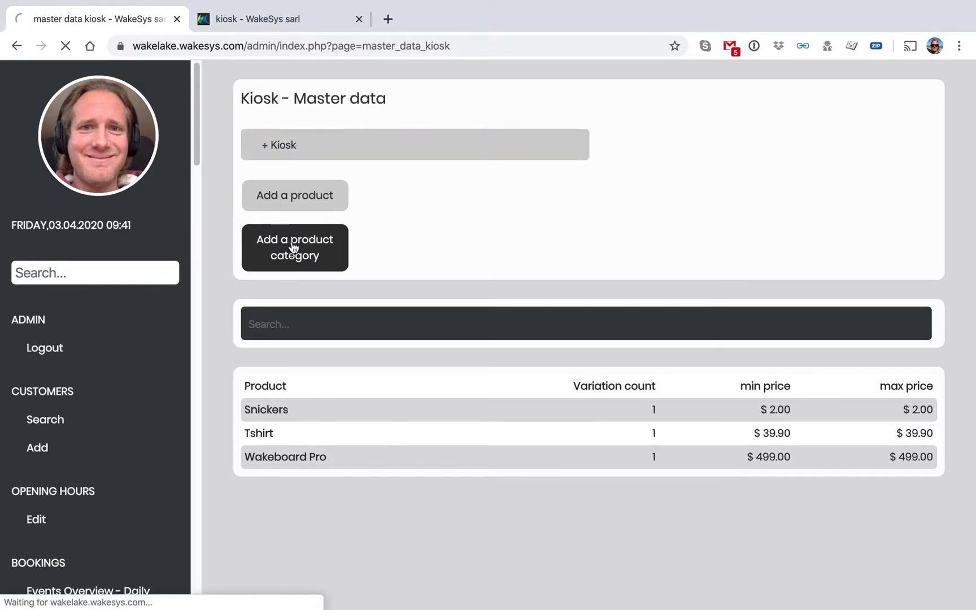
{"action": "left_click", "coordinate": [475, 138]}
{"action": "type", "text": "Be"}
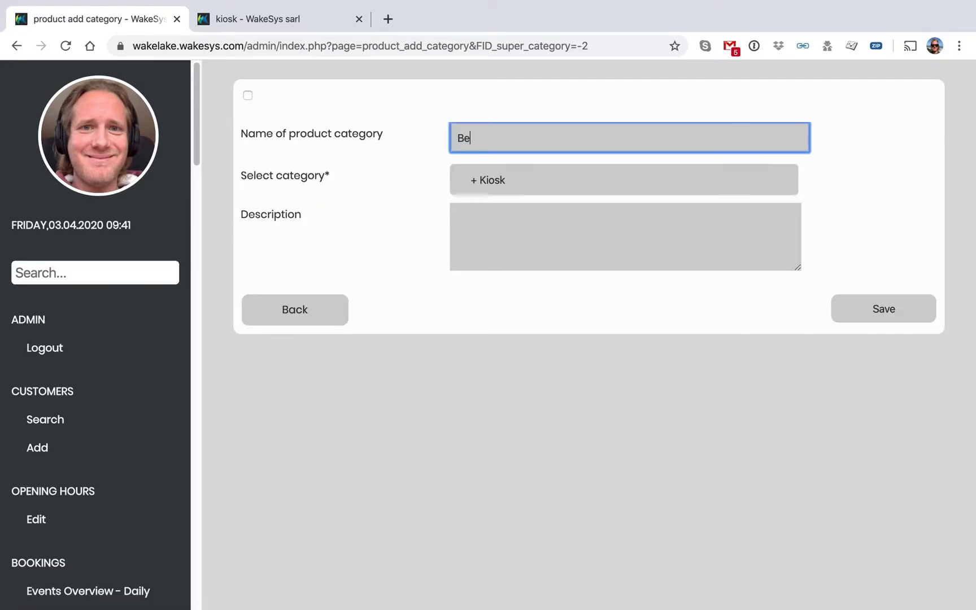
{"action": "type", "text": "verages"}
{"action": "left_click", "coordinate": [518, 179]}
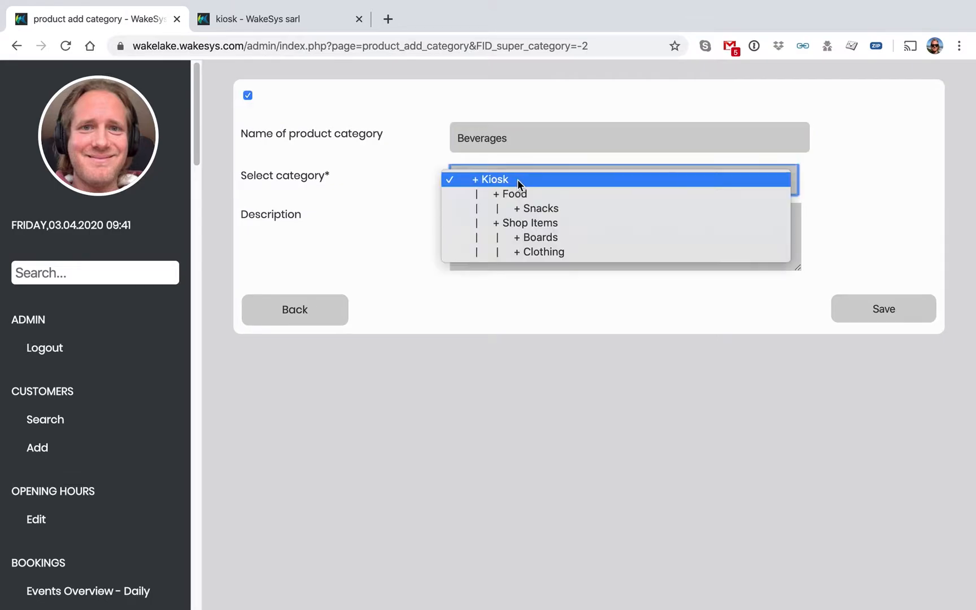
{"action": "left_click", "coordinate": [489, 179]}
{"action": "left_click", "coordinate": [845, 310]}
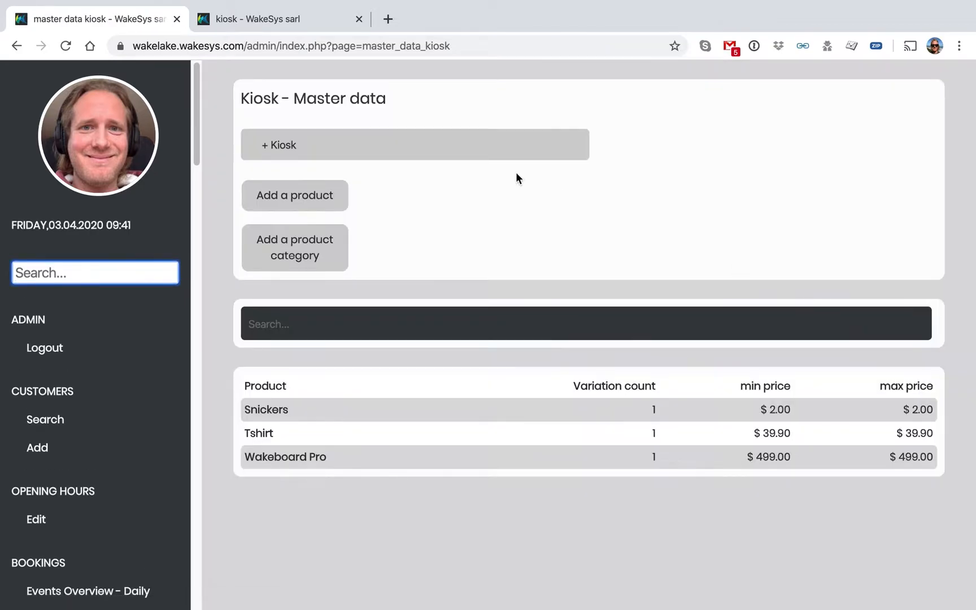
{"action": "left_click", "coordinate": [432, 148]}
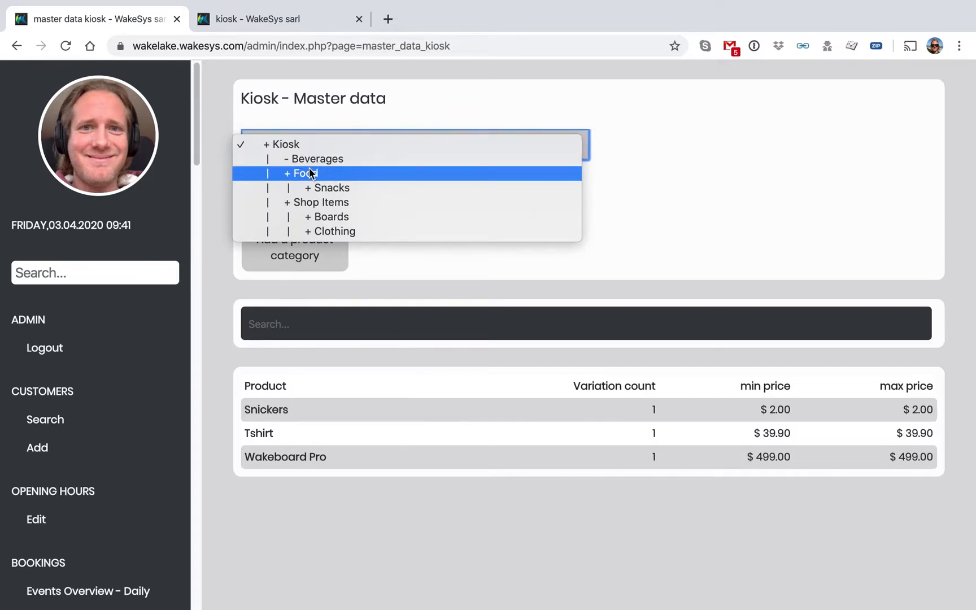
{"action": "left_click", "coordinate": [773, 179]}
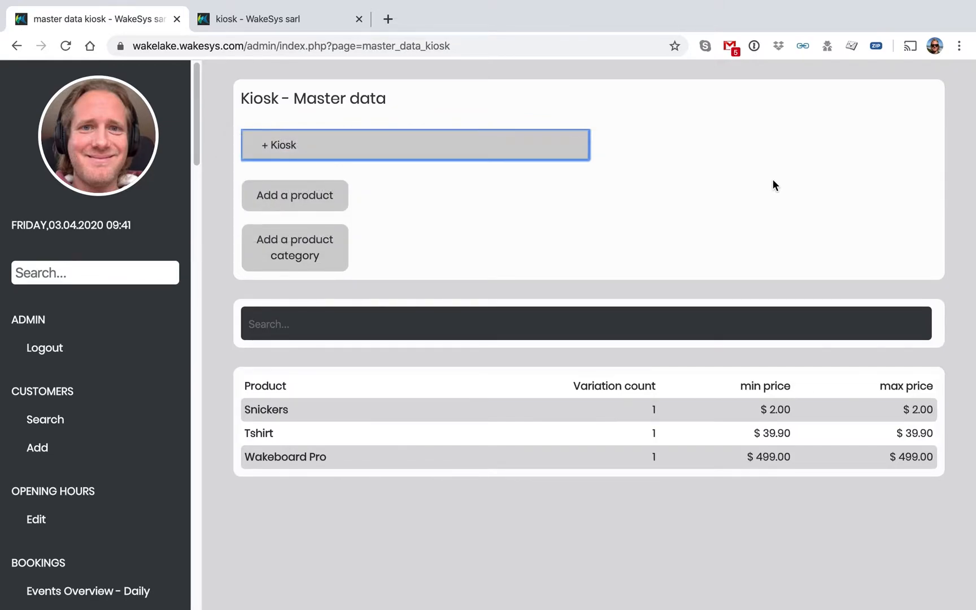
- Add a product category named Soft under Beverages, save it, and check the category list
{"action": "left_click", "coordinate": [305, 244]}
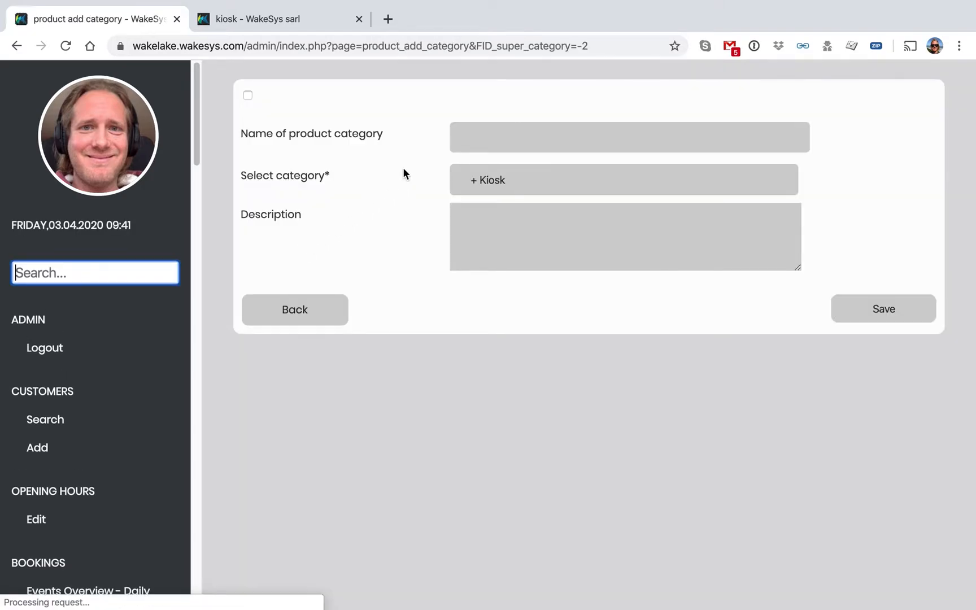
{"action": "left_click", "coordinate": [491, 127]}
{"action": "type", "text": "Soft"}
{"action": "left_click", "coordinate": [516, 172]}
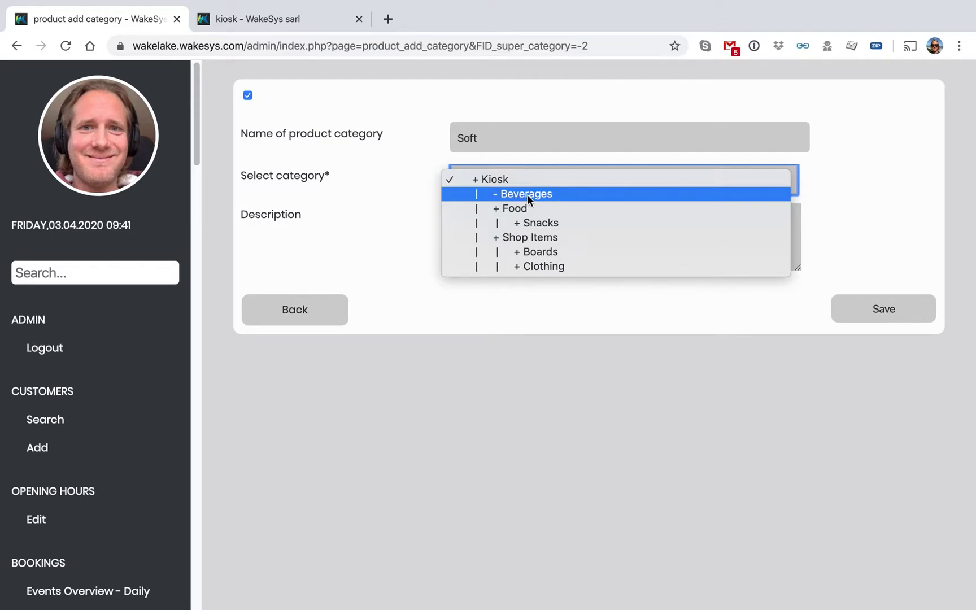
{"action": "left_click", "coordinate": [527, 194]}
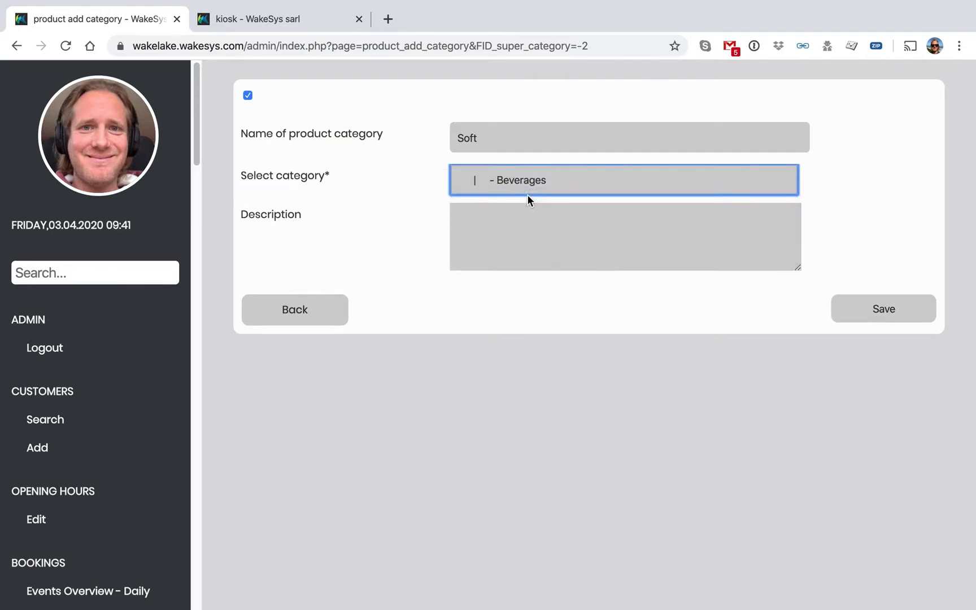
{"action": "left_click", "coordinate": [868, 305]}
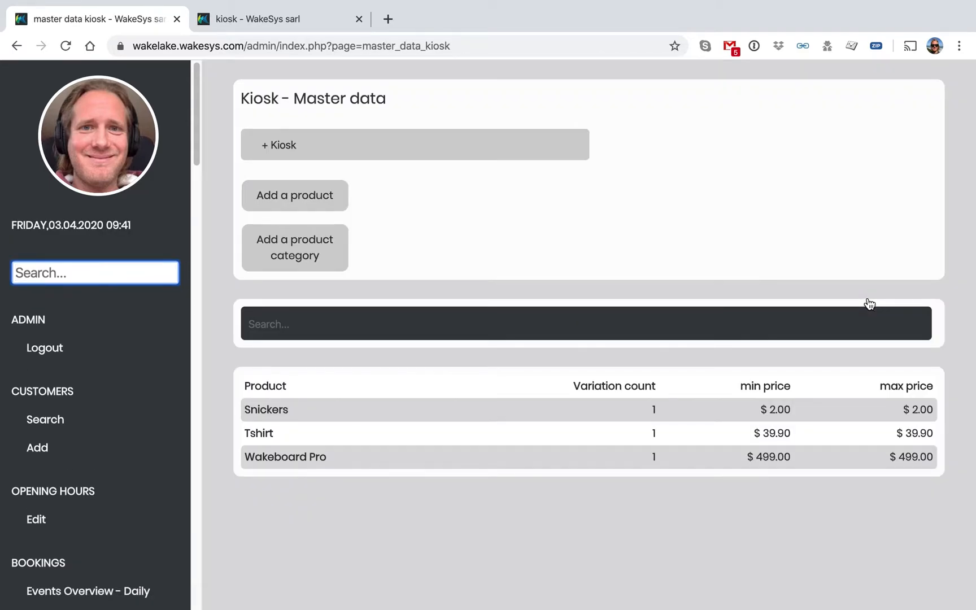
{"action": "left_click", "coordinate": [488, 142]}
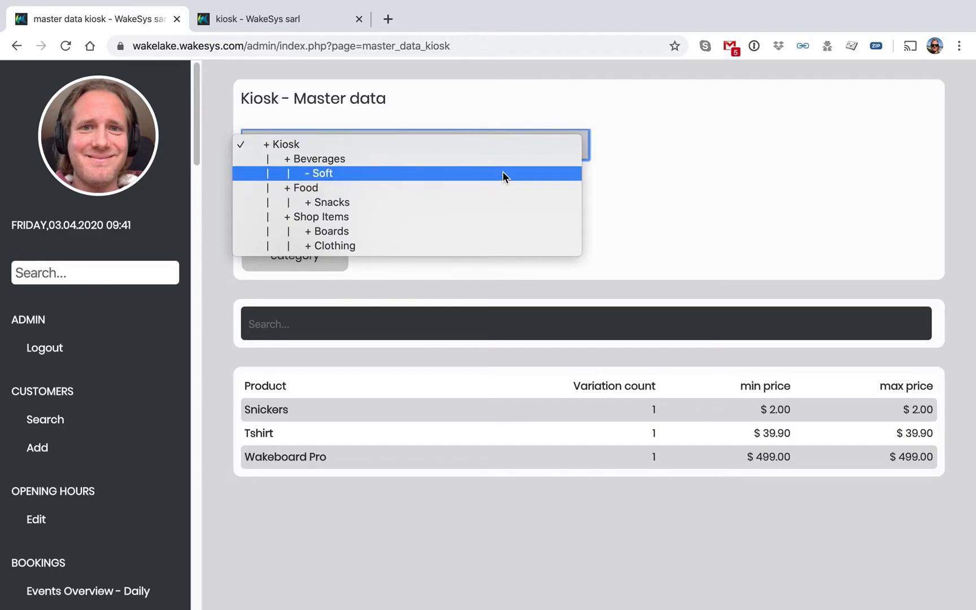
{"action": "left_click", "coordinate": [708, 185]}
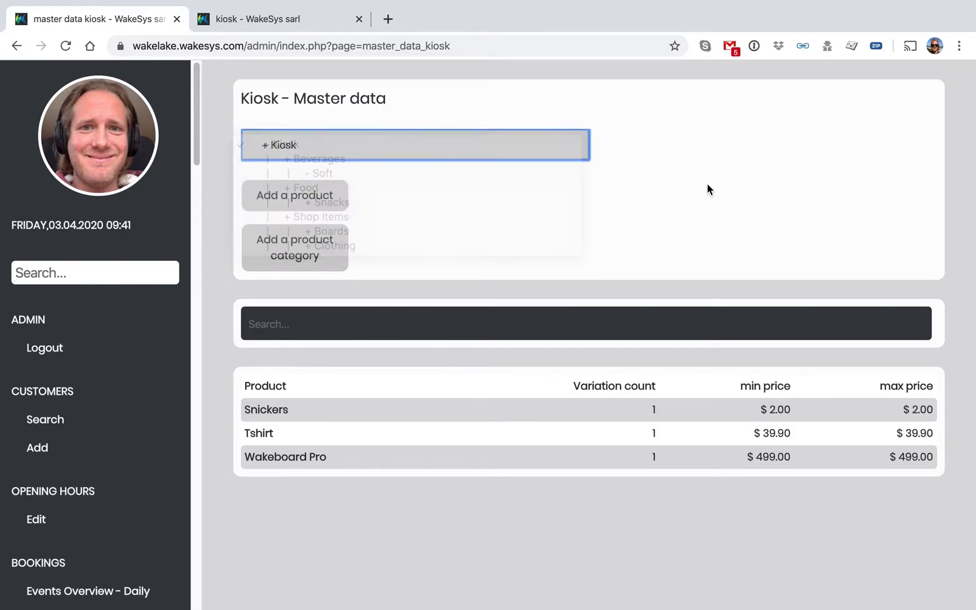
- Start a new product named Coca-Cola and assign it to the Soft category
{"action": "left_click", "coordinate": [303, 196]}
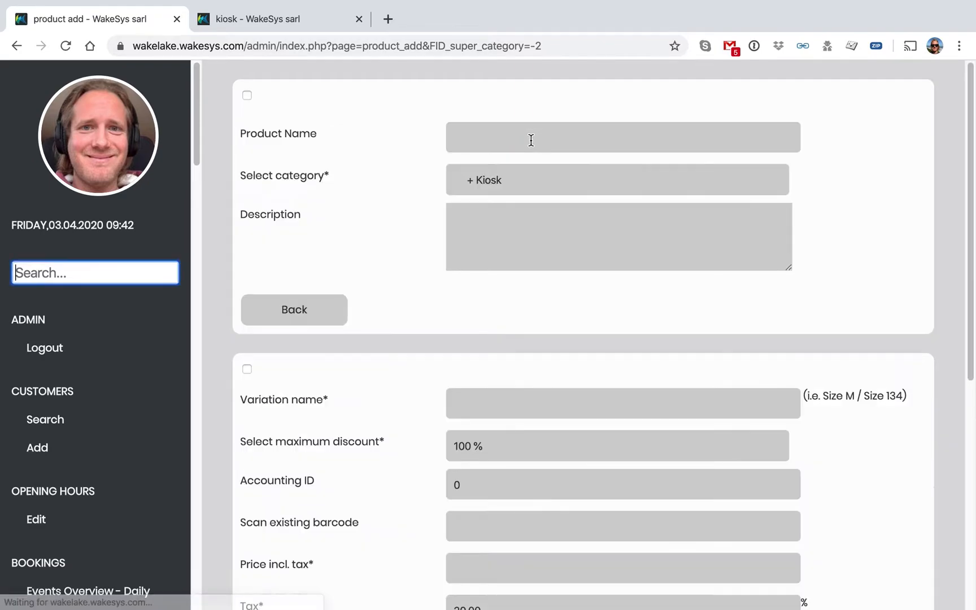
{"action": "left_click", "coordinate": [531, 141]}
{"action": "type", "text": "Coc"}
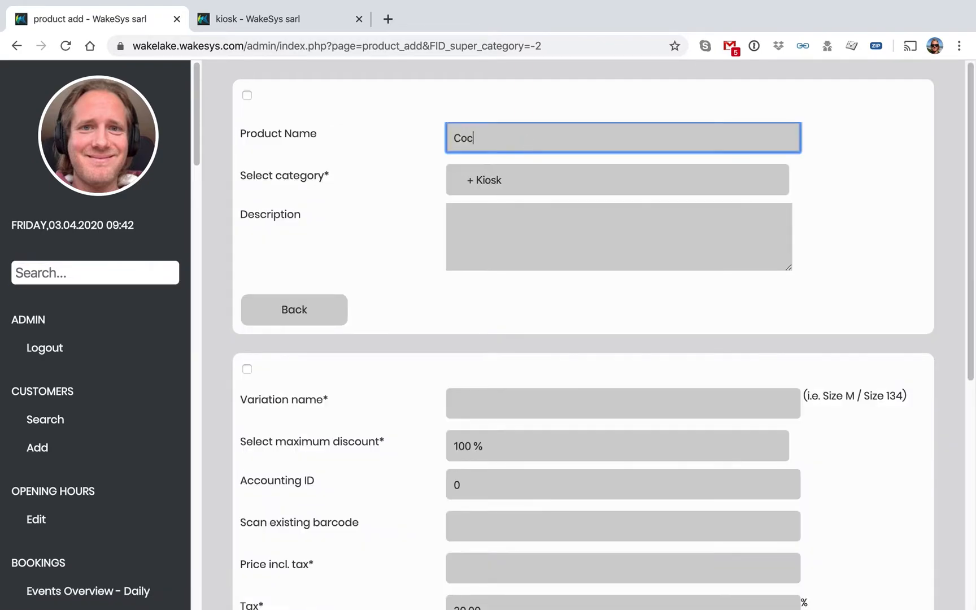
{"action": "type", "text": "a-Cola"}
{"action": "left_click", "coordinate": [518, 177]}
{"action": "left_click", "coordinate": [518, 208]}
- Name the first Coca-Cola variation 0.33L and set its price including tax to 2
{"action": "left_click", "coordinate": [550, 411]}
{"action": "scroll", "coordinate": [551, 411], "scroll_direction": "down", "scroll_amount": 2}
{"action": "scroll", "coordinate": [550, 412], "scroll_direction": "down", "scroll_amount": 2}
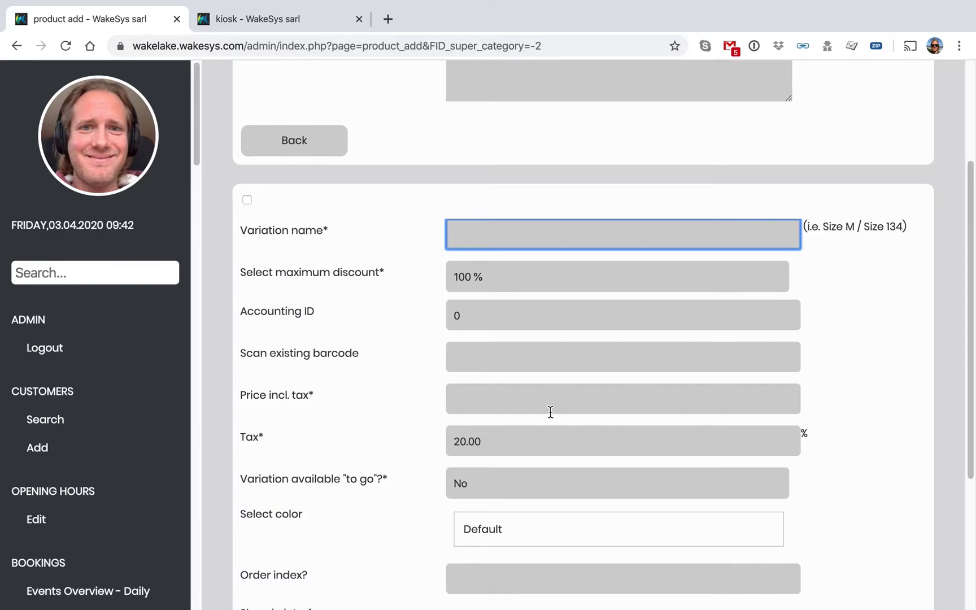
{"action": "type", "text": "0.33L"}
{"action": "left_click", "coordinate": [513, 387]}
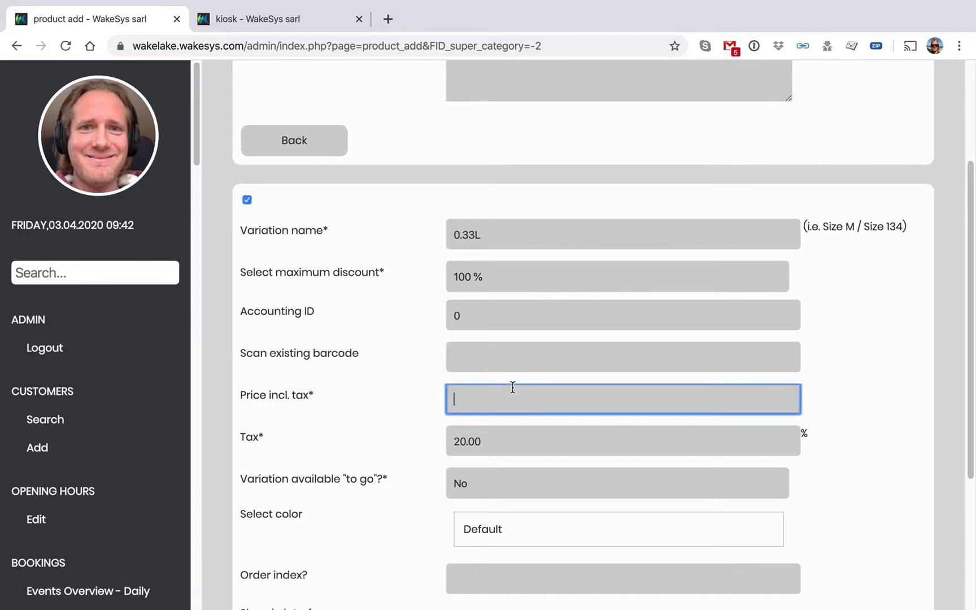
{"action": "type", "text": "2"}
{"action": "scroll", "coordinate": [507, 389], "scroll_direction": "down", "scroll_amount": 2}
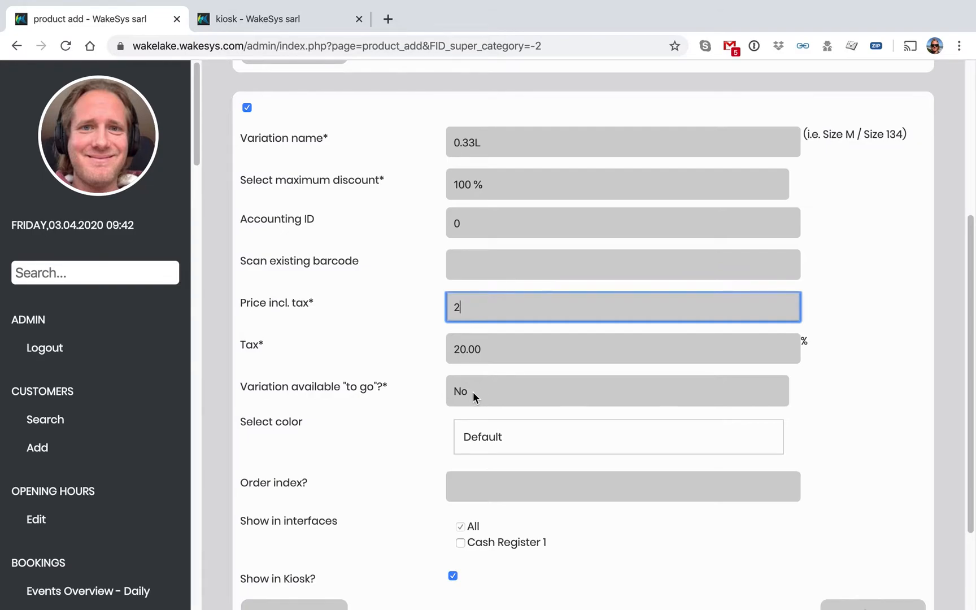
{"action": "scroll", "coordinate": [473, 397], "scroll_direction": "down", "scroll_amount": 2}
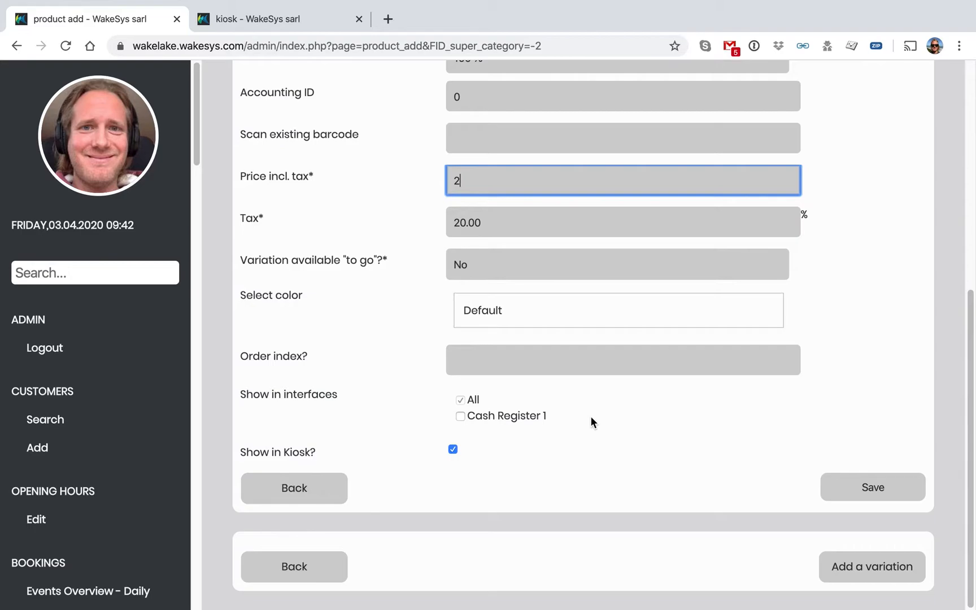
- Add a second Coca-Cola variation named 0.5L with a price including tax of 3
{"action": "left_click", "coordinate": [901, 567]}
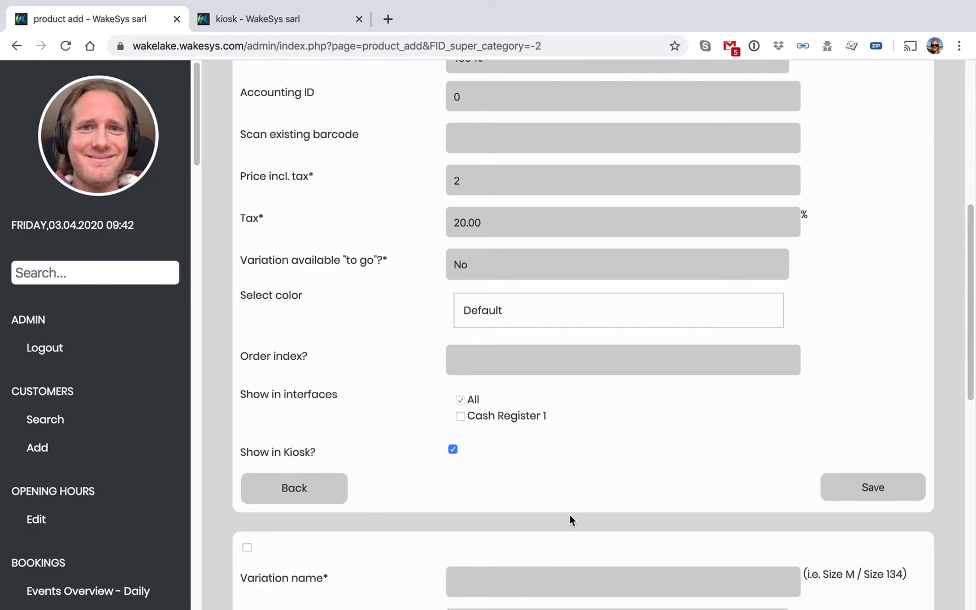
{"action": "scroll", "coordinate": [542, 469], "scroll_direction": "down", "scroll_amount": 2}
{"action": "left_click", "coordinate": [510, 440]}
{"action": "type", "text": "0.5"}
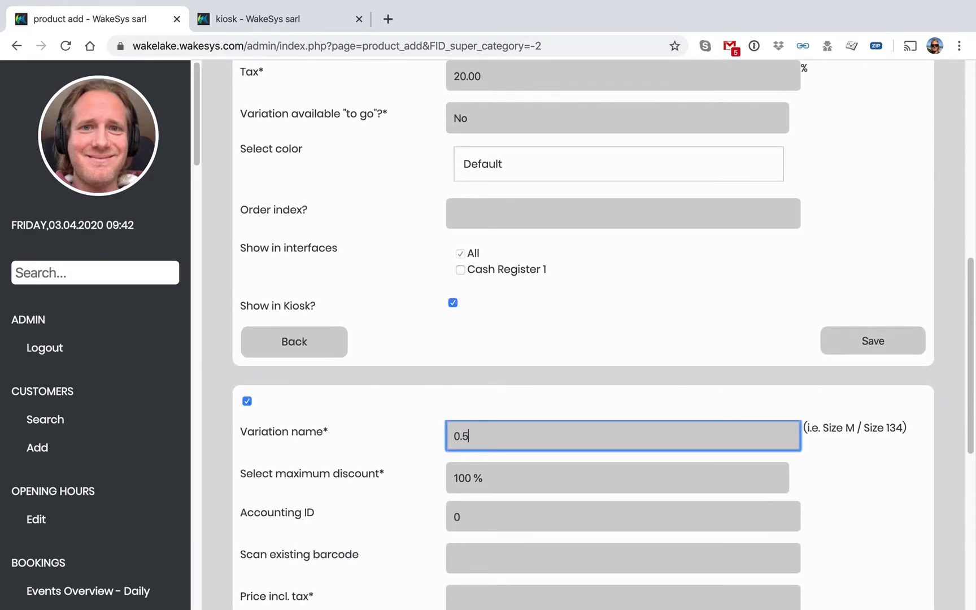
{"action": "type", "text": "L"}
{"action": "scroll", "coordinate": [479, 404], "scroll_direction": "down", "scroll_amount": 3}
{"action": "left_click", "coordinate": [478, 418]}
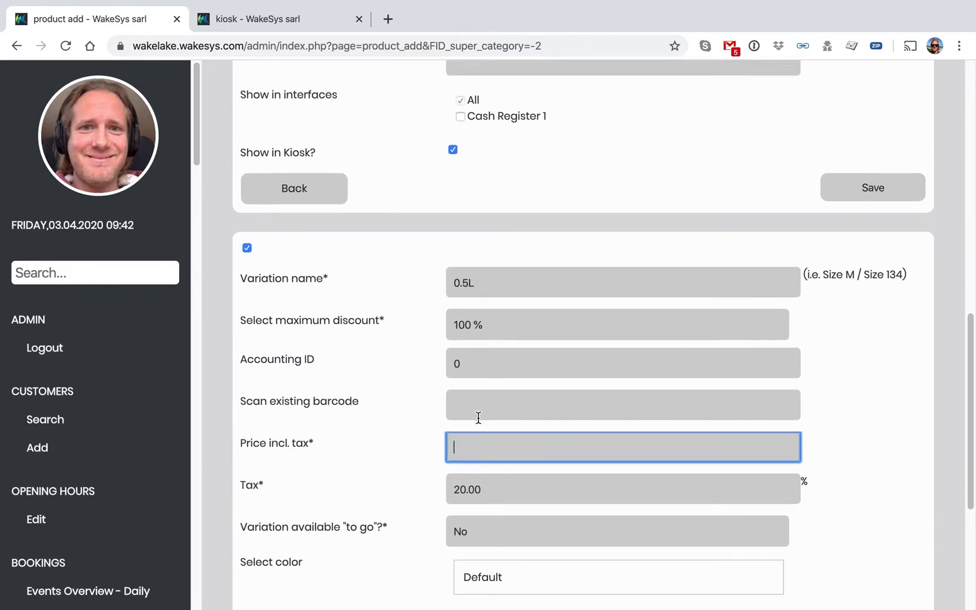
{"action": "scroll", "coordinate": [479, 418], "scroll_direction": "up", "scroll_amount": 5}
{"action": "scroll", "coordinate": [479, 418], "scroll_direction": "down", "scroll_amount": 5}
{"action": "type", "text": "3"}
{"action": "scroll", "coordinate": [478, 423], "scroll_direction": "down", "scroll_amount": 3}
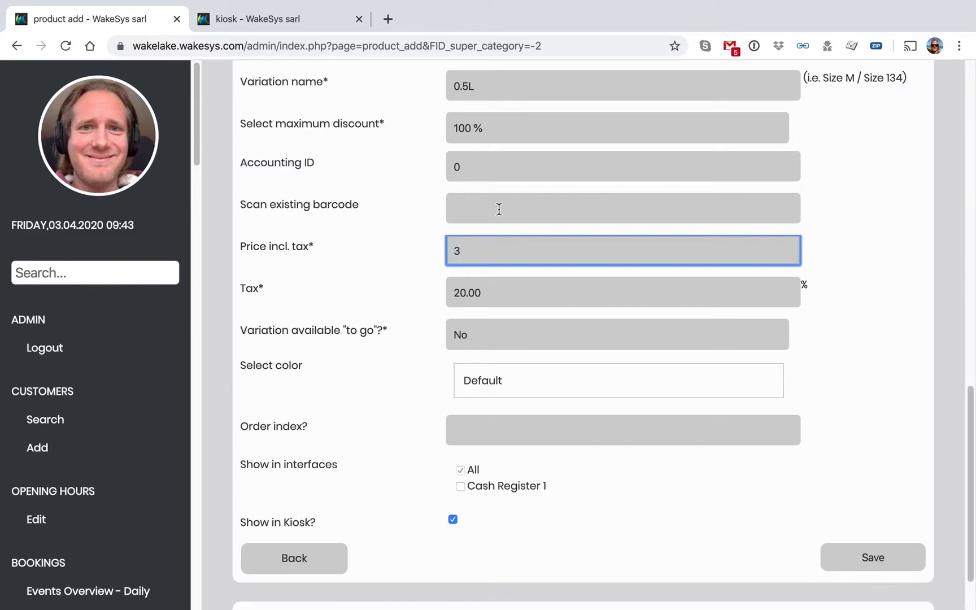
- Save the Coca-Cola product with its variations, then return to the kiosk master data and open its category list
{"action": "scroll", "coordinate": [402, 198], "scroll_direction": "up", "scroll_amount": 3}
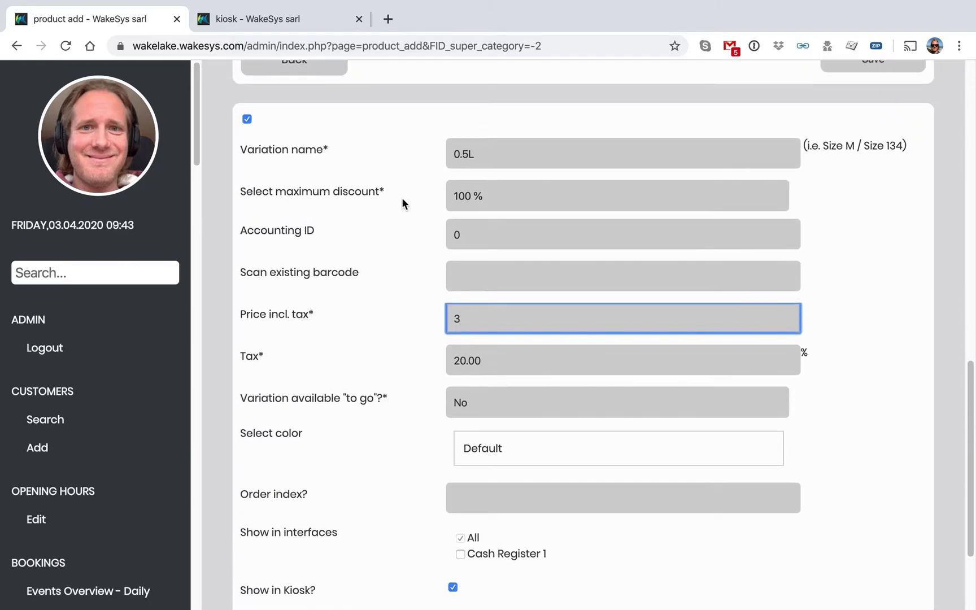
{"action": "scroll", "coordinate": [478, 192], "scroll_direction": "up", "scroll_amount": 3}
{"action": "scroll", "coordinate": [477, 192], "scroll_direction": "down", "scroll_amount": 5}
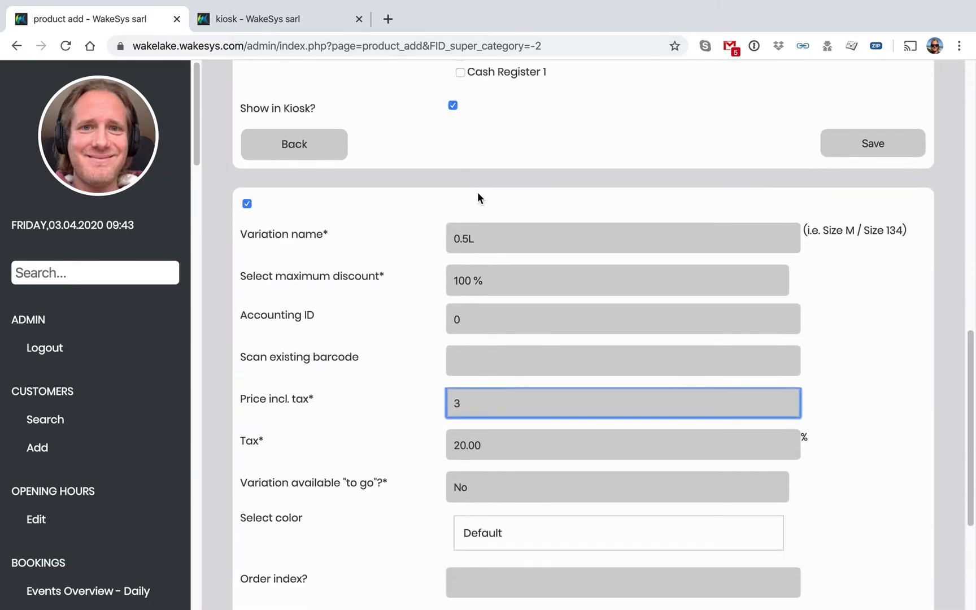
{"action": "left_click", "coordinate": [843, 504]}
{"action": "left_click", "coordinate": [854, 496]}
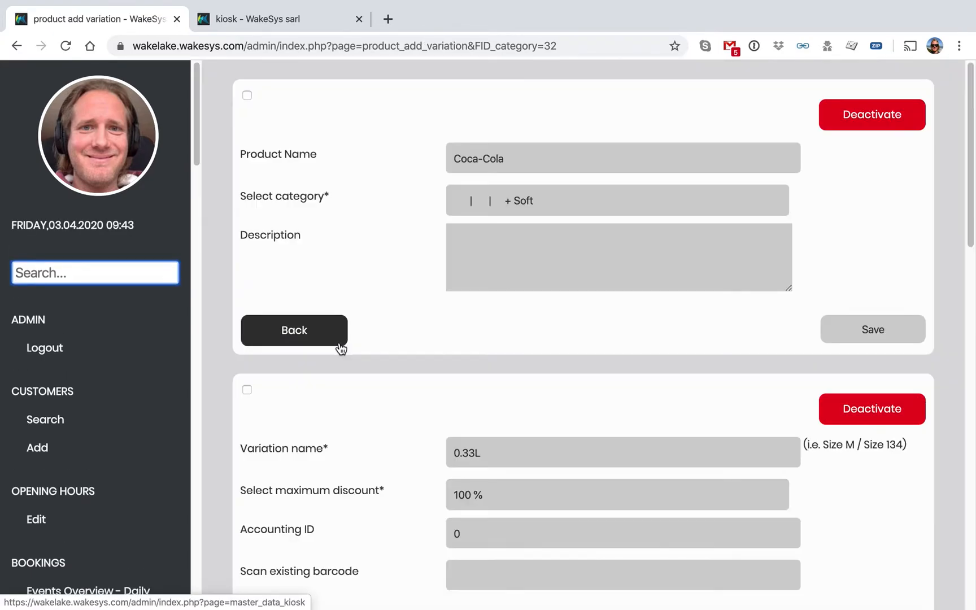
{"action": "left_click", "coordinate": [327, 340]}
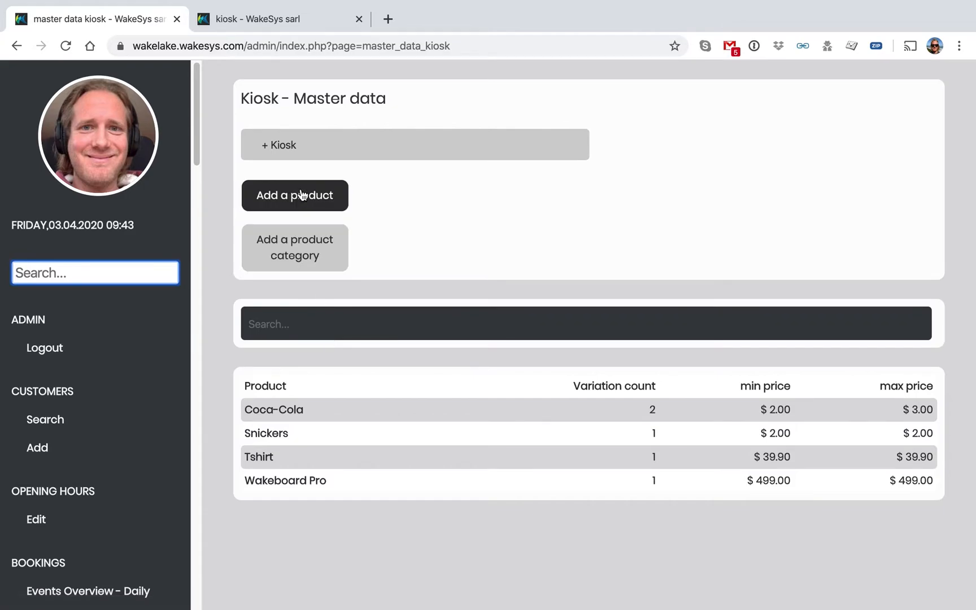
{"action": "left_click", "coordinate": [316, 146]}
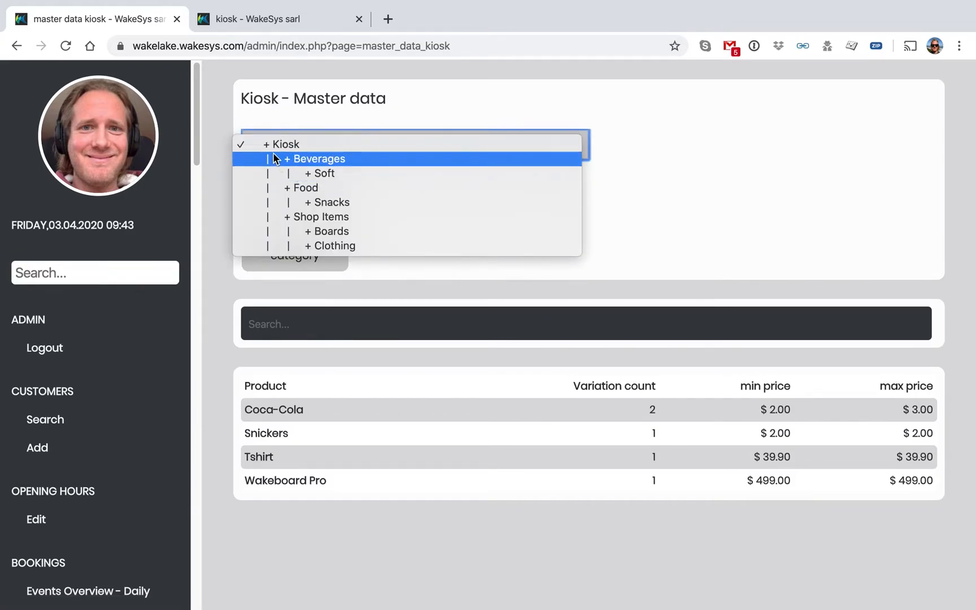
- Filter the kiosk master data to the Soft category, then open the page=kiosk address in a new browser tab
{"action": "left_click", "coordinate": [335, 173]}
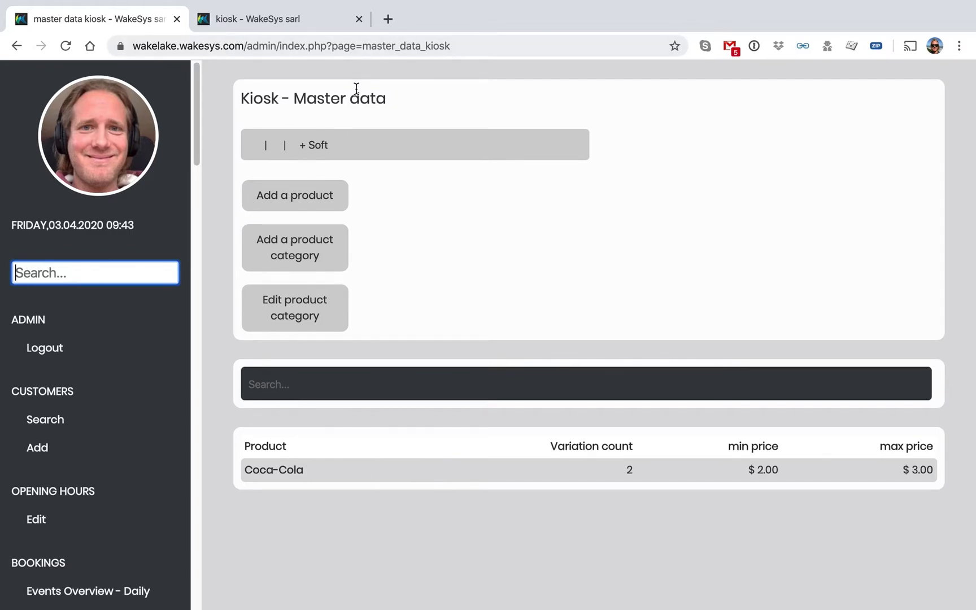
{"action": "left_click_drag", "start_coordinate": [363, 47], "coordinate": [371, 89]}
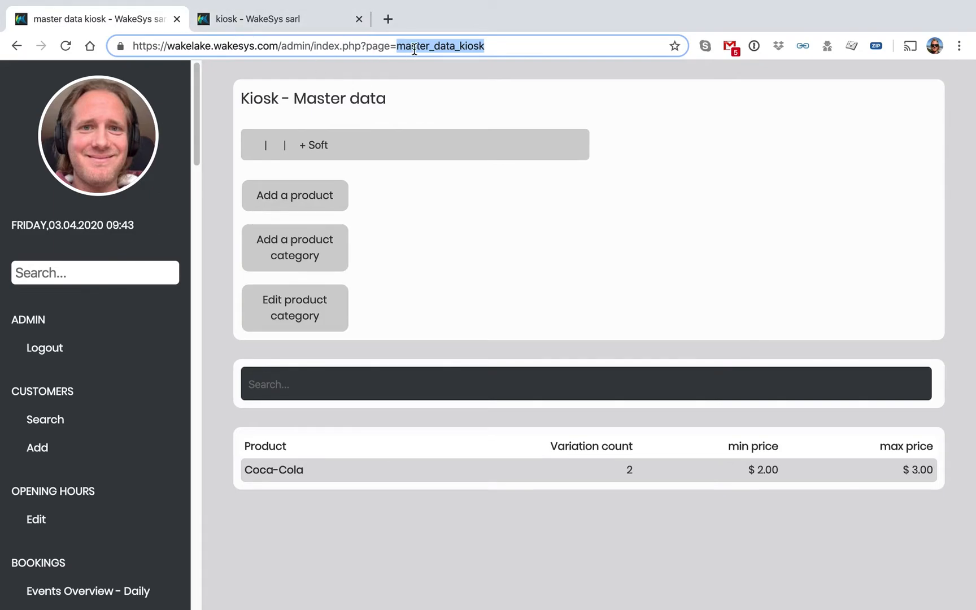
{"action": "type", "text": "kiosk"}
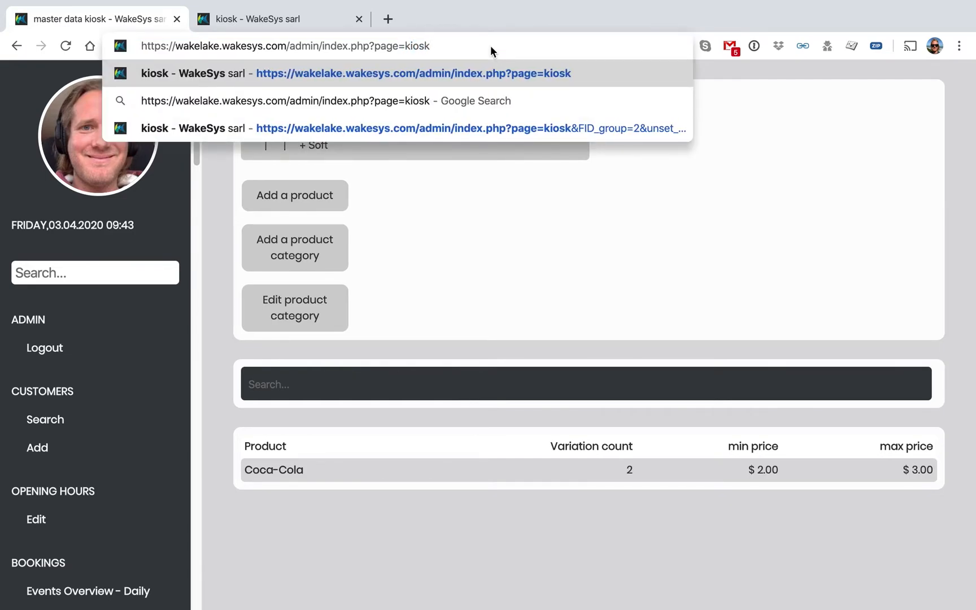
{"action": "key", "text": "super+Return"}
{"action": "left_click", "coordinate": [463, 23]}
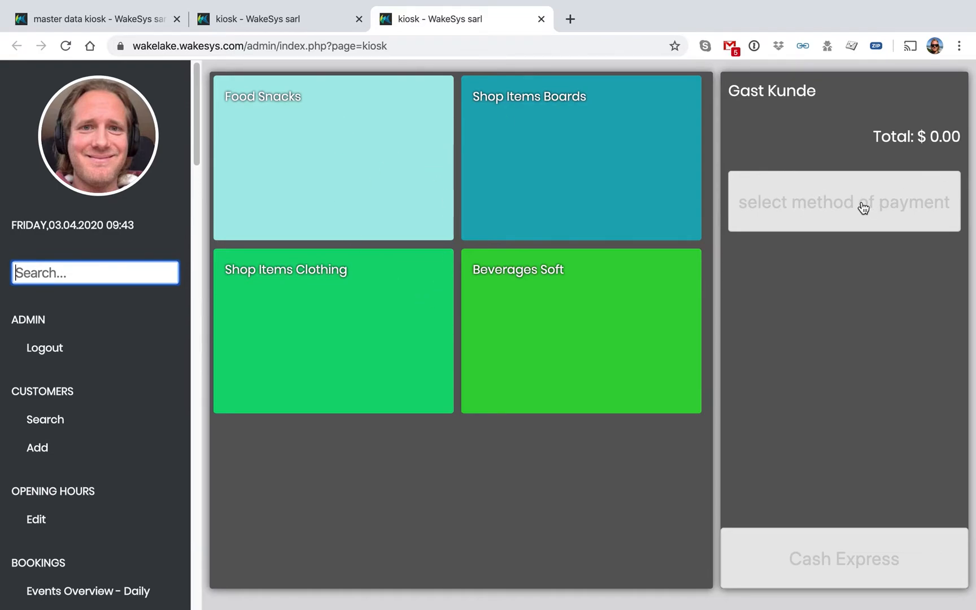
- View the products under Food Snacks and Beverages Soft in the kiosk, returning to the category overview
{"action": "left_click", "coordinate": [295, 177]}
{"action": "left_click", "coordinate": [324, 170]}
{"action": "left_click", "coordinate": [489, 292]}
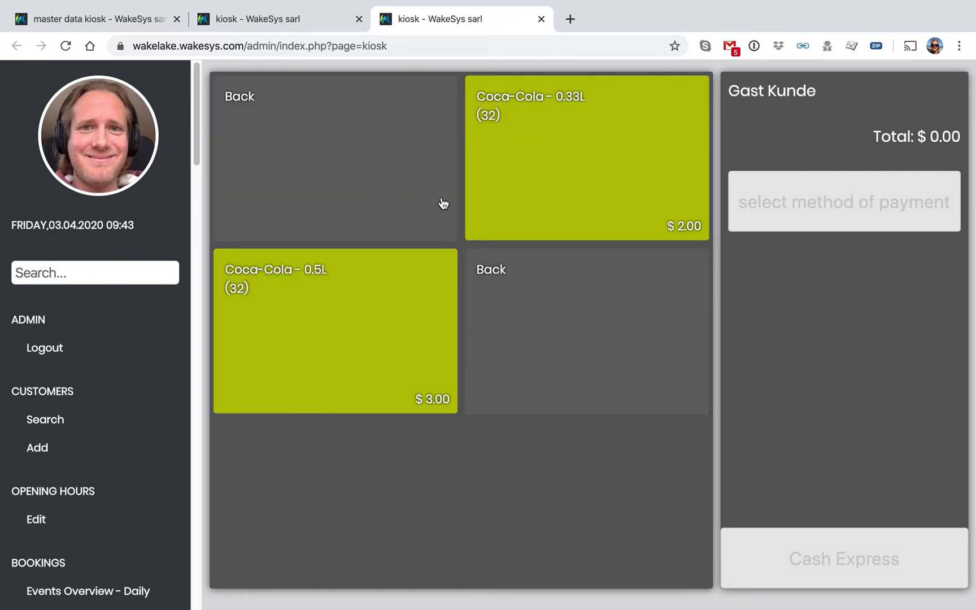
{"action": "left_click", "coordinate": [332, 205]}
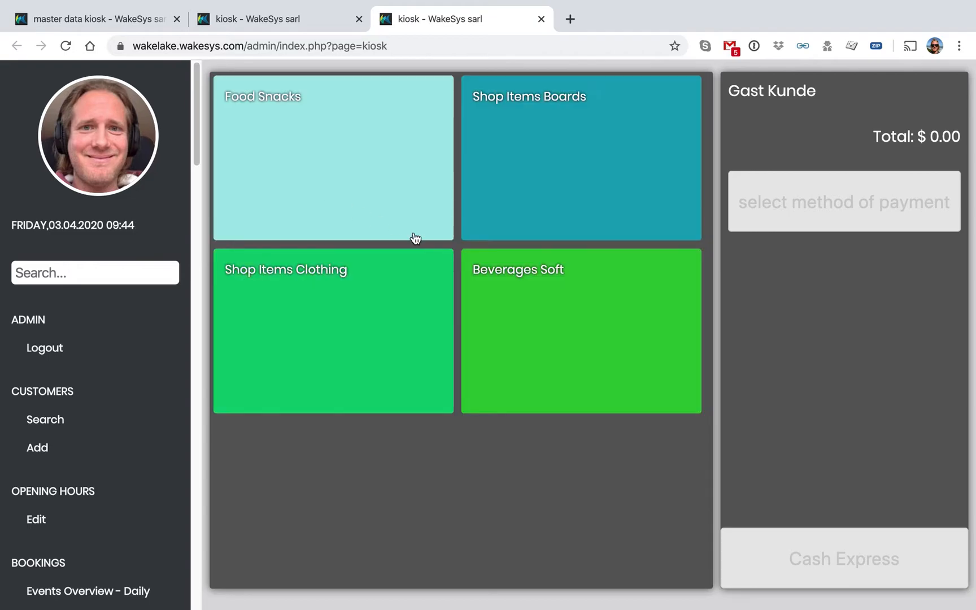
- Return to the master data, open the Soft category for editing, and go back without changing it
{"action": "left_click", "coordinate": [121, 24]}
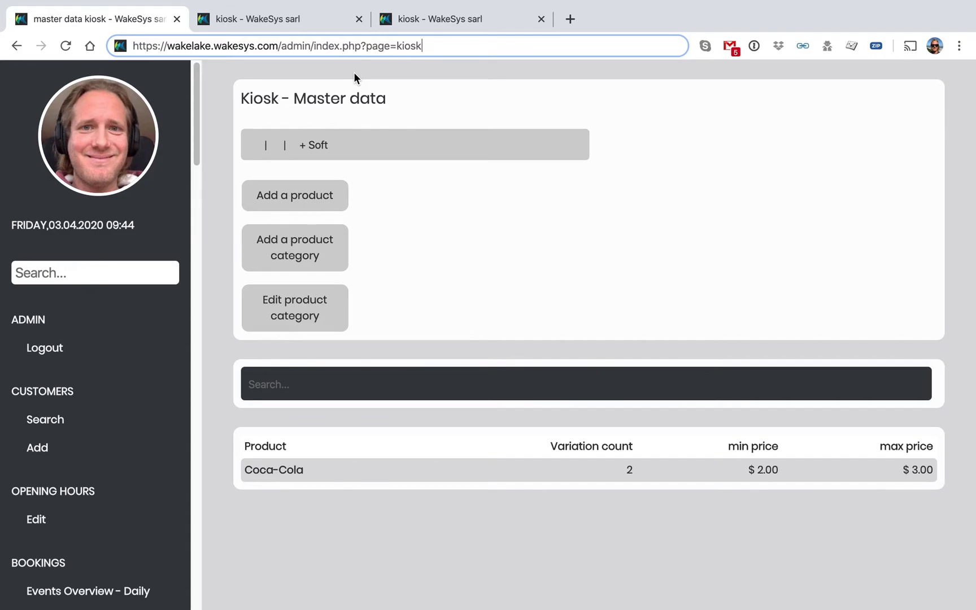
{"action": "left_click", "coordinate": [350, 136]}
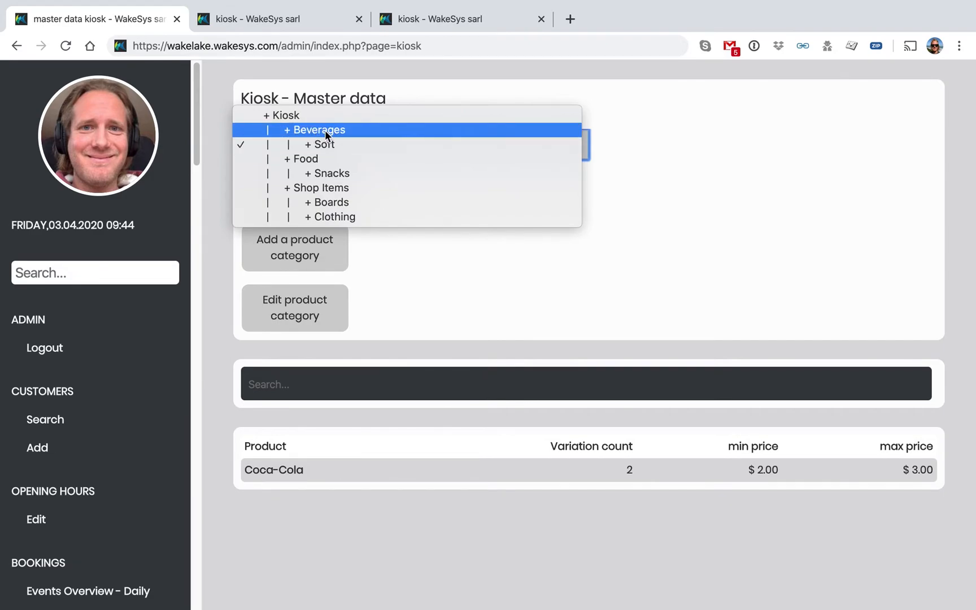
{"action": "left_click", "coordinate": [336, 145]}
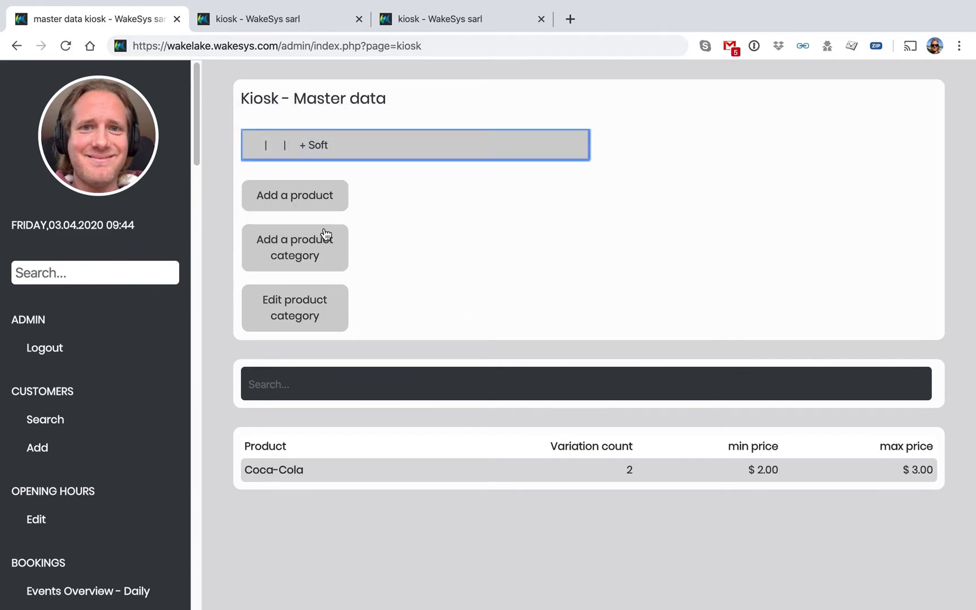
{"action": "left_click", "coordinate": [324, 305]}
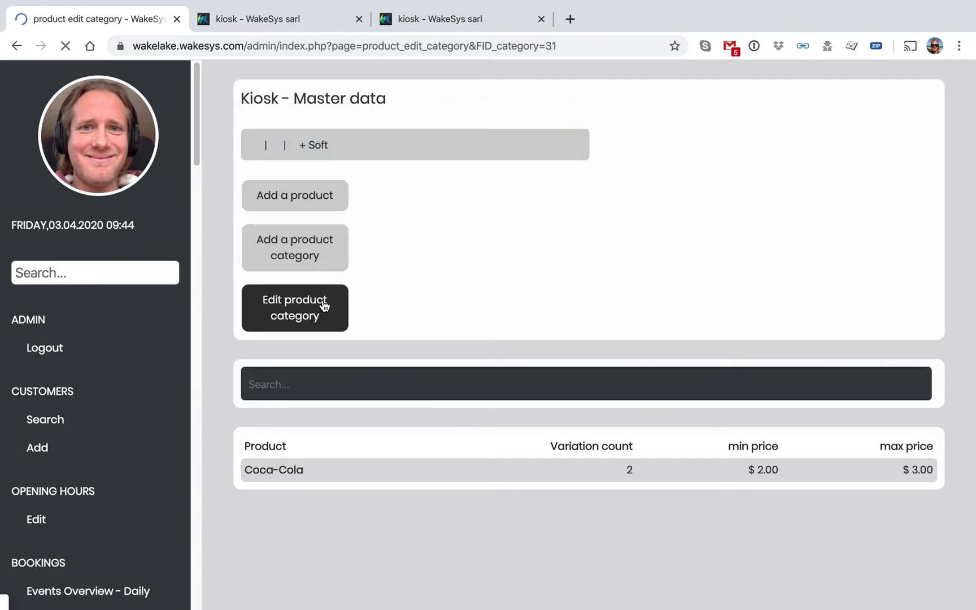
{"action": "left_click_drag", "start_coordinate": [300, 322], "coordinate": [307, 323]}
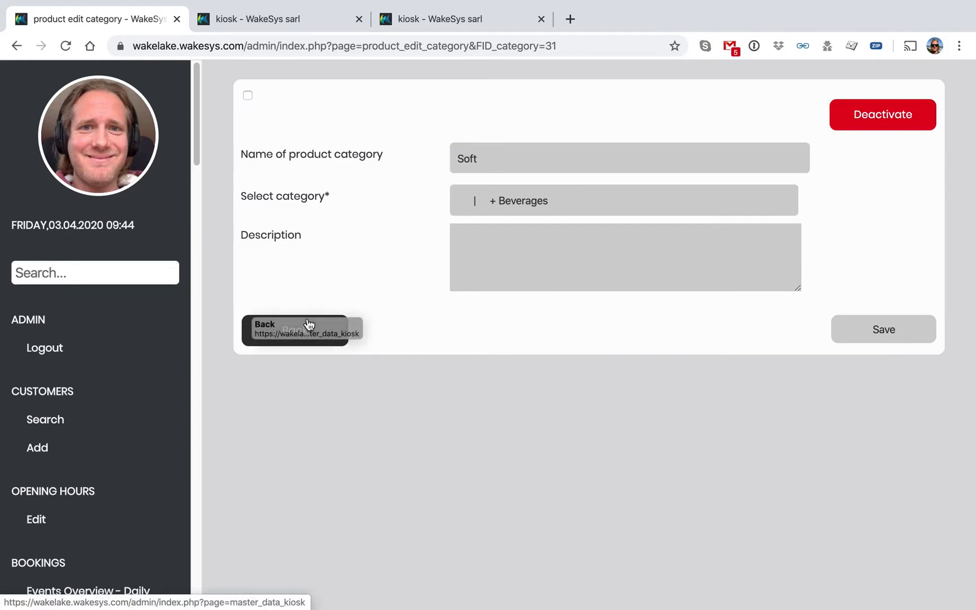
{"action": "left_click", "coordinate": [283, 330]}
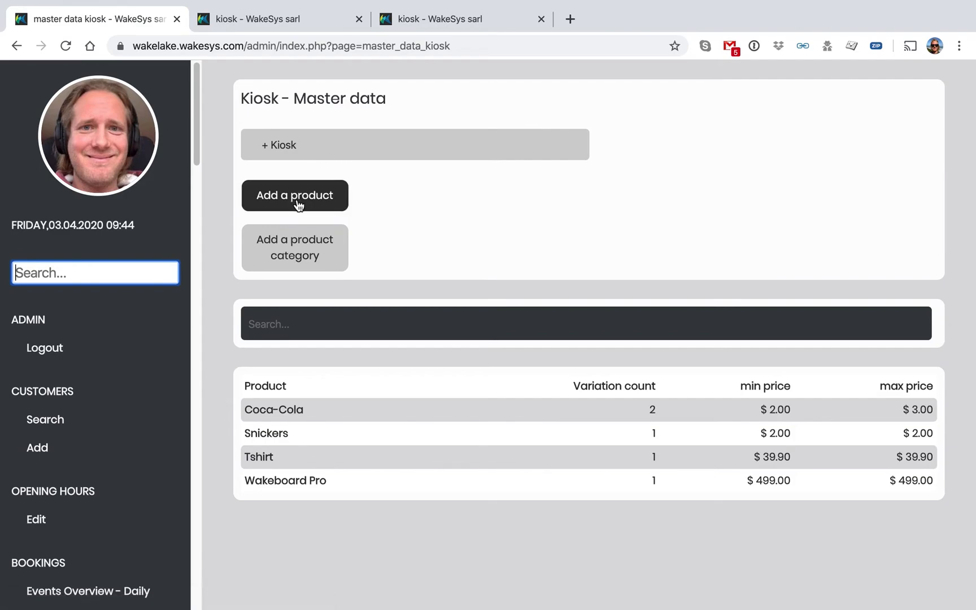
- Add a product category named Beers under Beverages and save it
{"action": "left_click", "coordinate": [293, 252]}
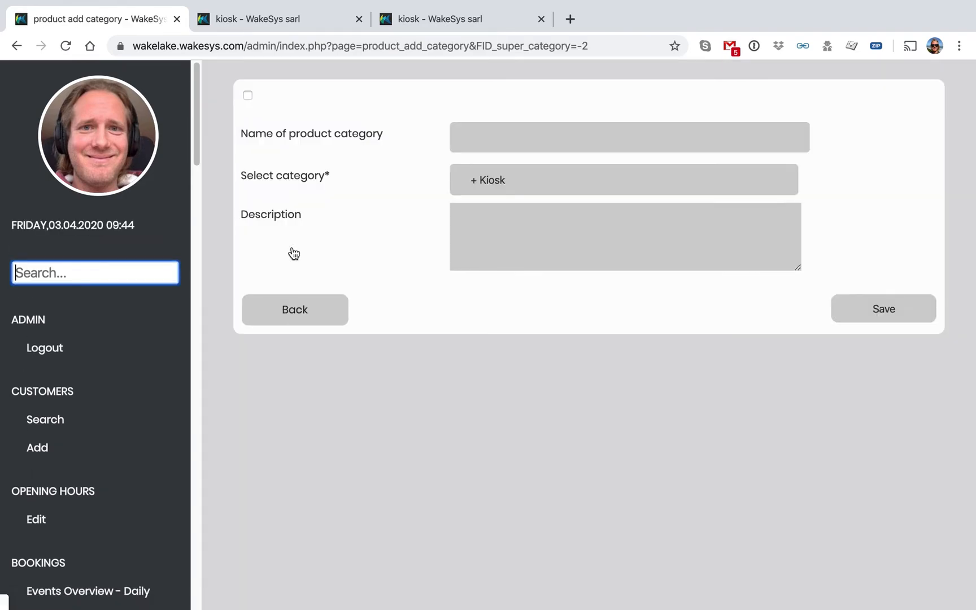
{"action": "left_click", "coordinate": [483, 129]}
{"action": "type", "text": "Beers"}
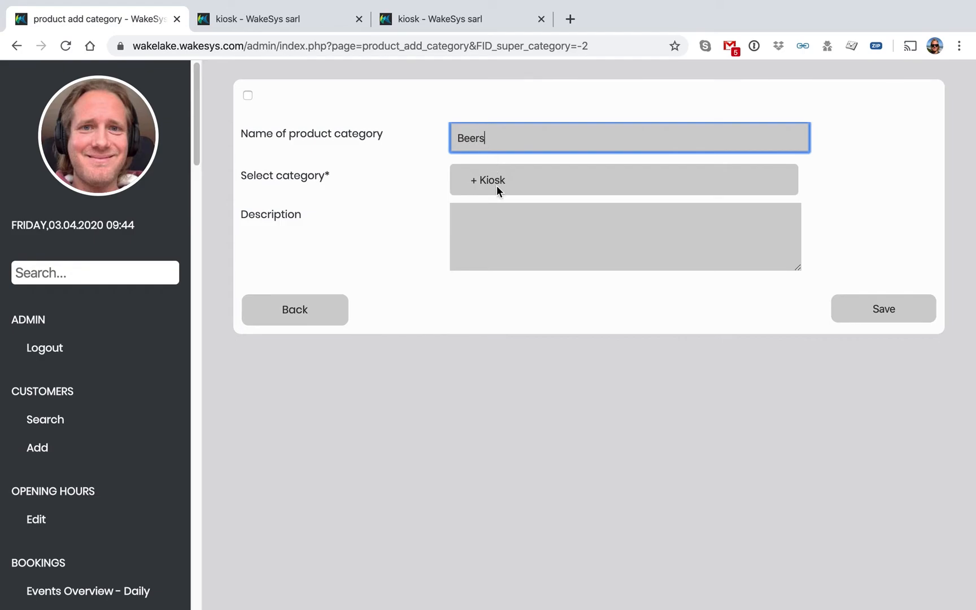
{"action": "left_click", "coordinate": [497, 185]}
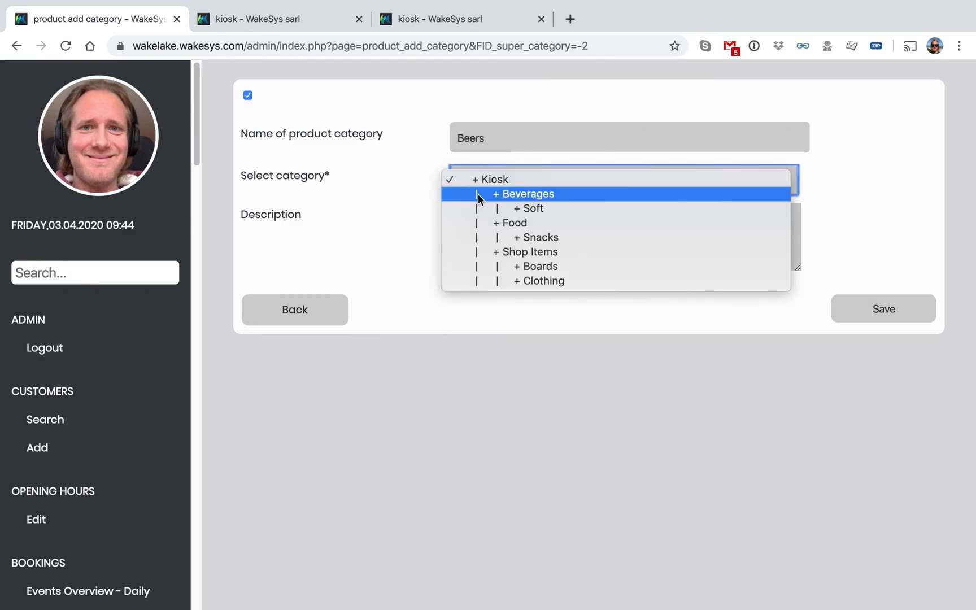
{"action": "left_click", "coordinate": [510, 196]}
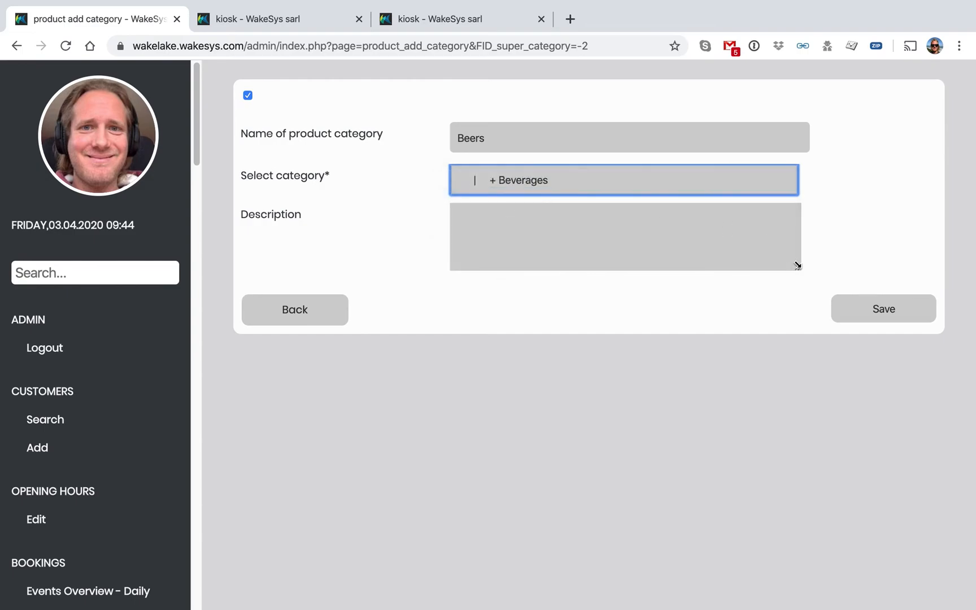
{"action": "left_click", "coordinate": [851, 320]}
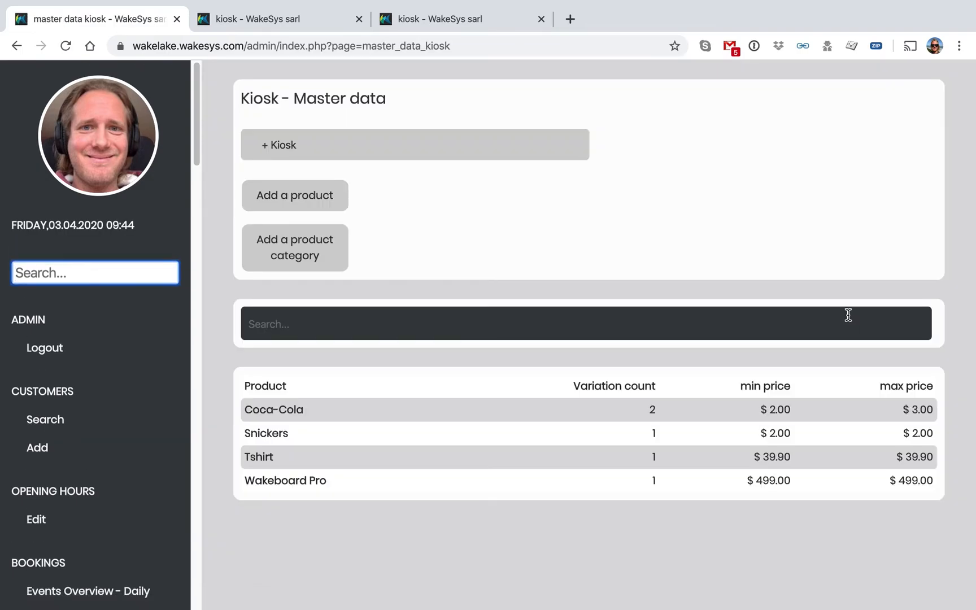
- Start a new product named Stella and assign it to the Beers category
{"action": "left_click", "coordinate": [299, 198]}
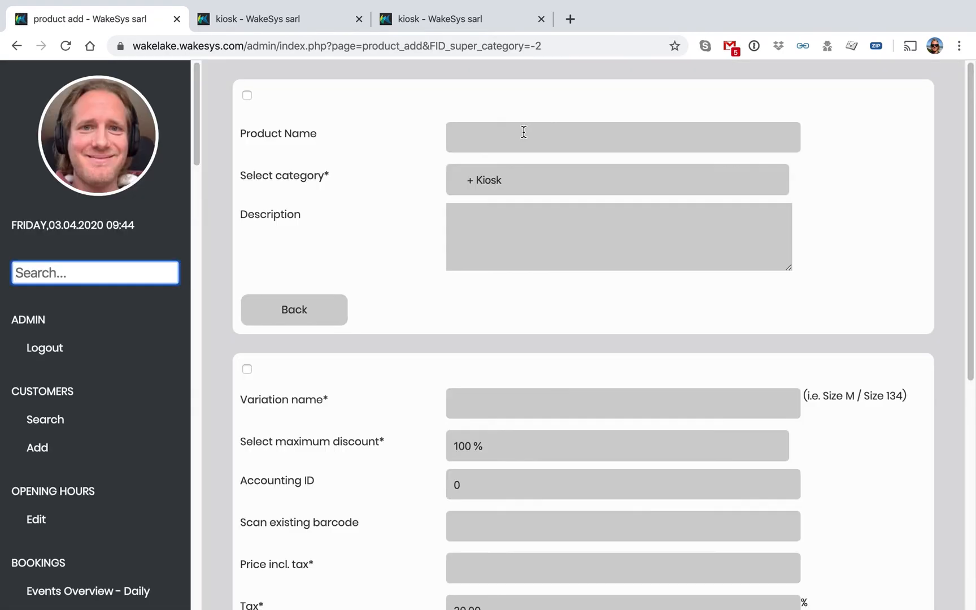
{"action": "left_click", "coordinate": [523, 132]}
{"action": "type", "text": "Stella"}
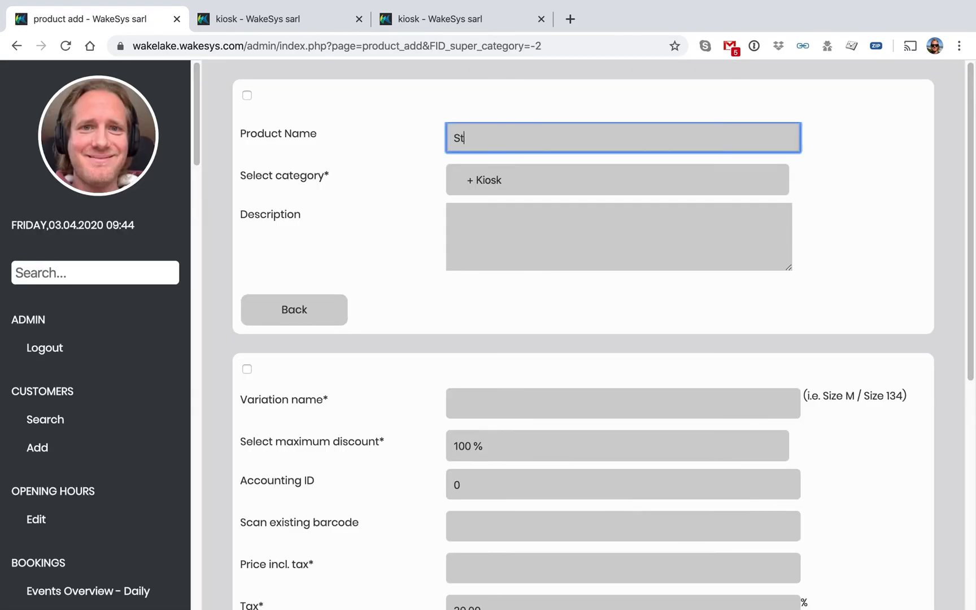
{"action": "left_click", "coordinate": [534, 181]}
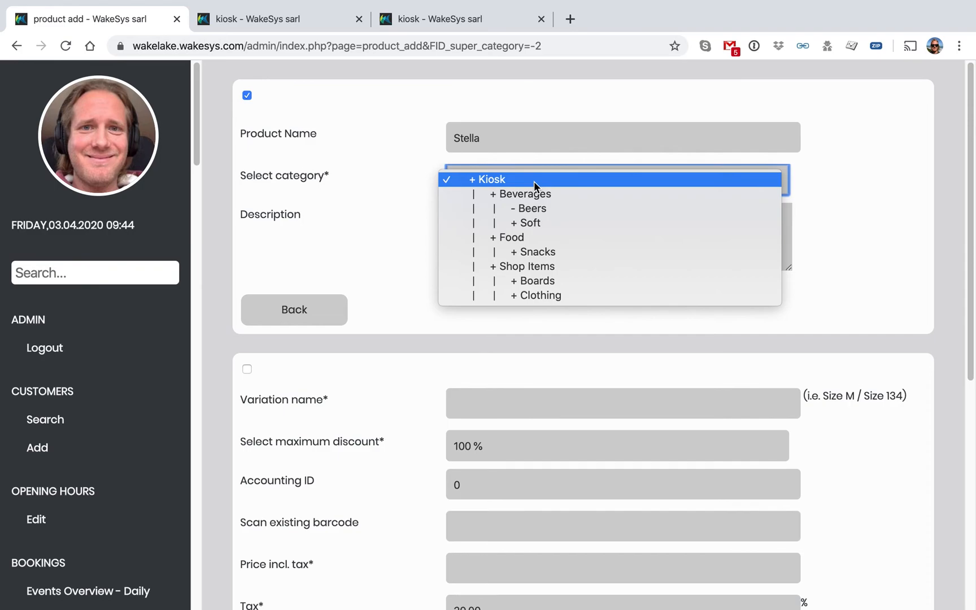
{"action": "left_click", "coordinate": [542, 211]}
- Name the Stella variation 0.33L, set its price including tax to 5, and save the product
{"action": "left_click", "coordinate": [527, 391]}
{"action": "type", "text": "0.4"}
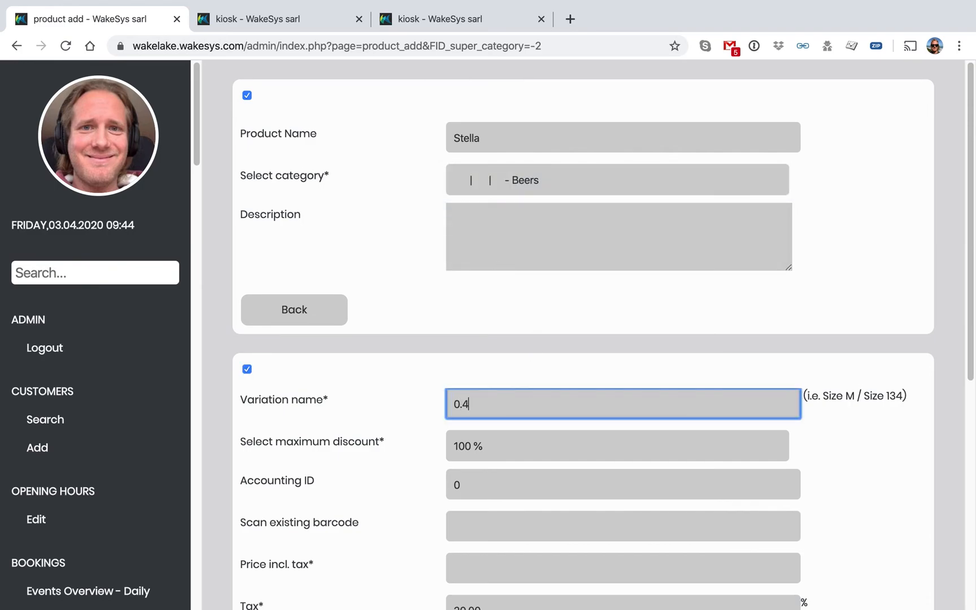
{"action": "type", "text": "3L"}
{"action": "scroll", "coordinate": [582, 339], "scroll_direction": "down", "scroll_amount": 2}
{"action": "scroll", "coordinate": [508, 409], "scroll_direction": "down", "scroll_amount": 2}
{"action": "left_click", "coordinate": [508, 408]}
{"action": "type", "text": "5"}
{"action": "scroll", "coordinate": [767, 449], "scroll_direction": "down", "scroll_amount": 5}
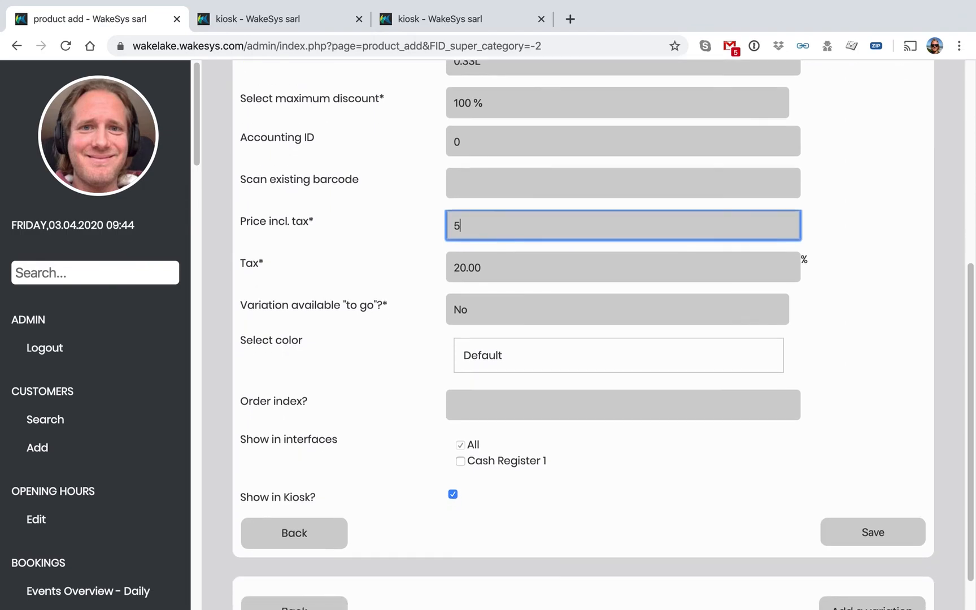
{"action": "left_click", "coordinate": [853, 486]}
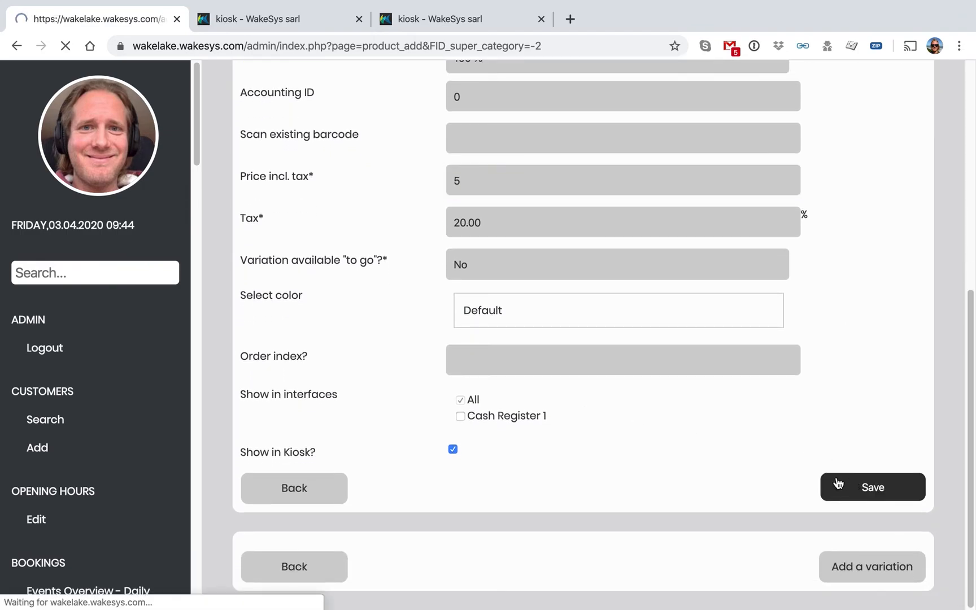
- Refresh the kiosk page and view the Beverages Beers and Beverages Soft products, returning to the category overview
{"action": "left_click", "coordinate": [311, 21]}
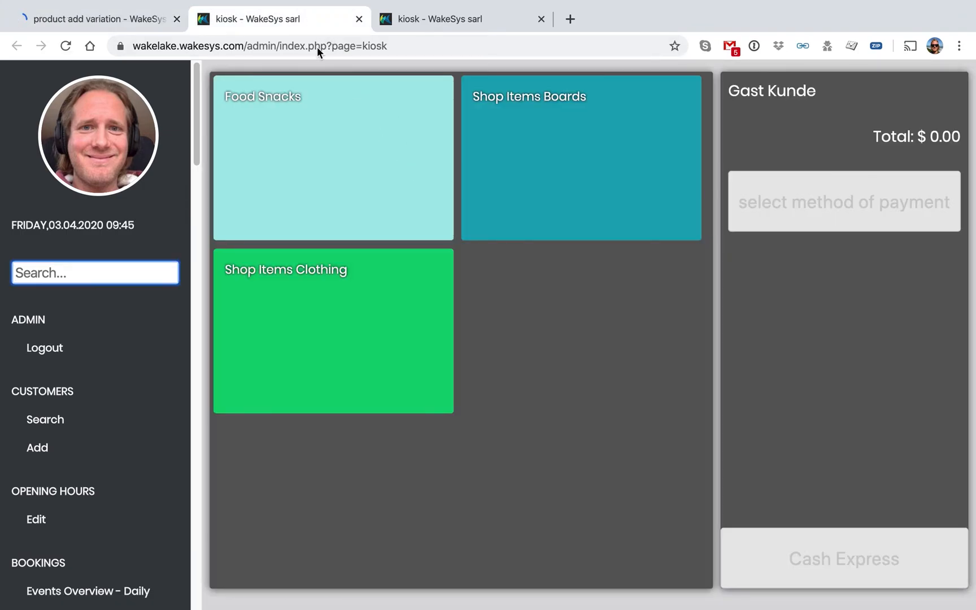
{"action": "left_click", "coordinate": [435, 208]}
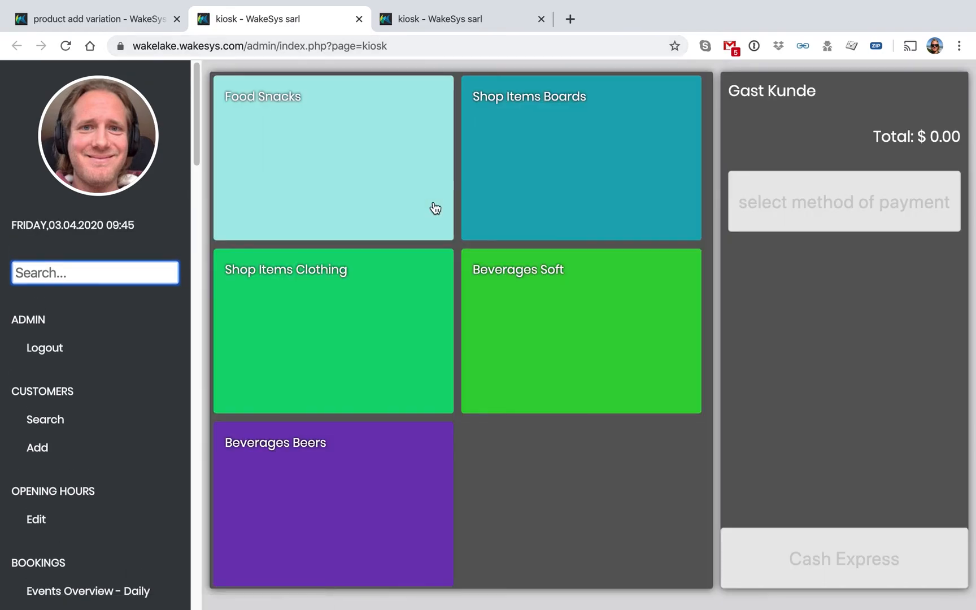
{"action": "left_click", "coordinate": [343, 471]}
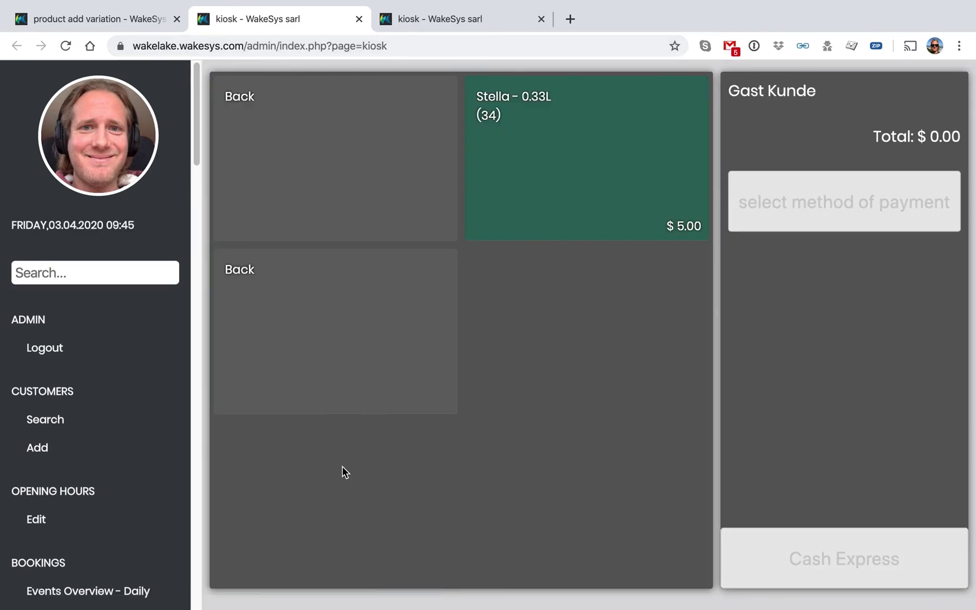
{"action": "left_click", "coordinate": [312, 302]}
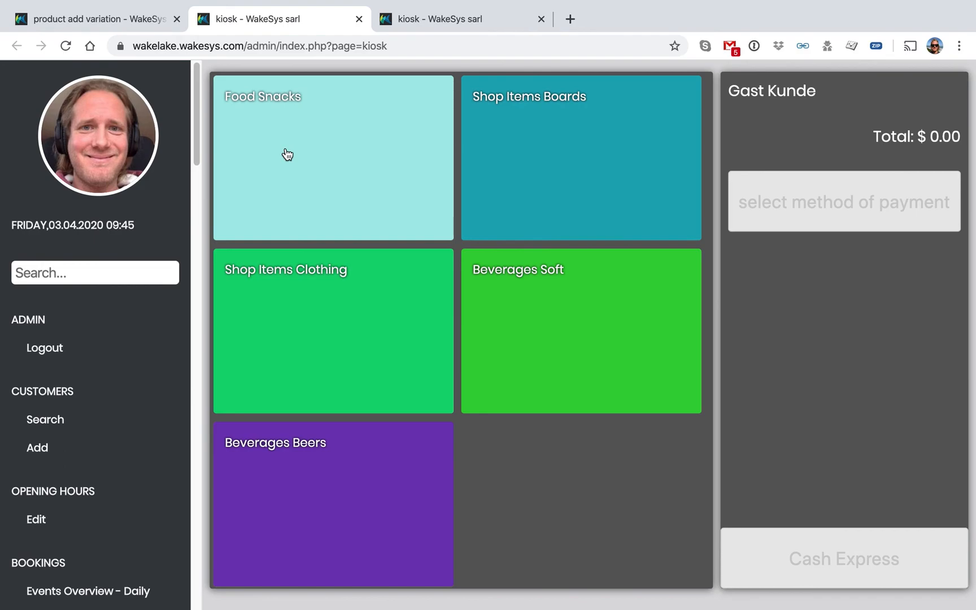
{"action": "left_click", "coordinate": [519, 321]}
{"action": "left_click", "coordinate": [362, 179]}
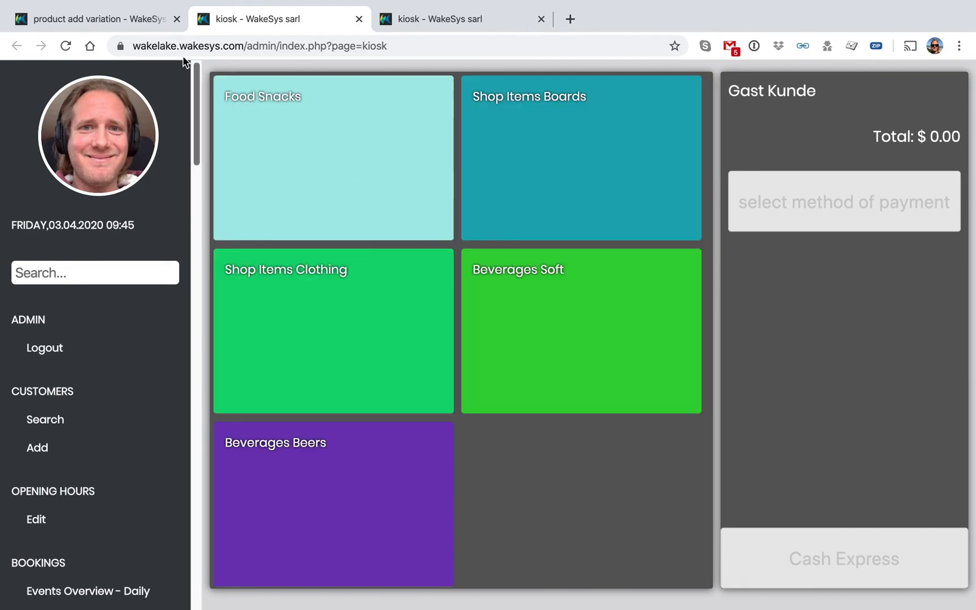
- Return to the kiosk master data, open the Snickers product, and display its category choices
{"action": "left_click", "coordinate": [114, 15]}
{"action": "left_click", "coordinate": [290, 331]}
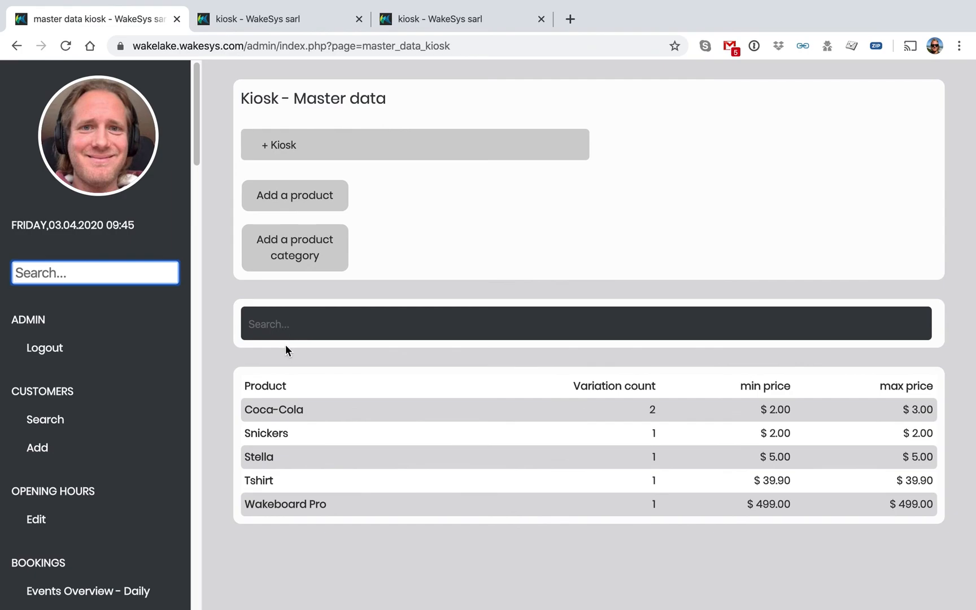
{"action": "left_click", "coordinate": [267, 440]}
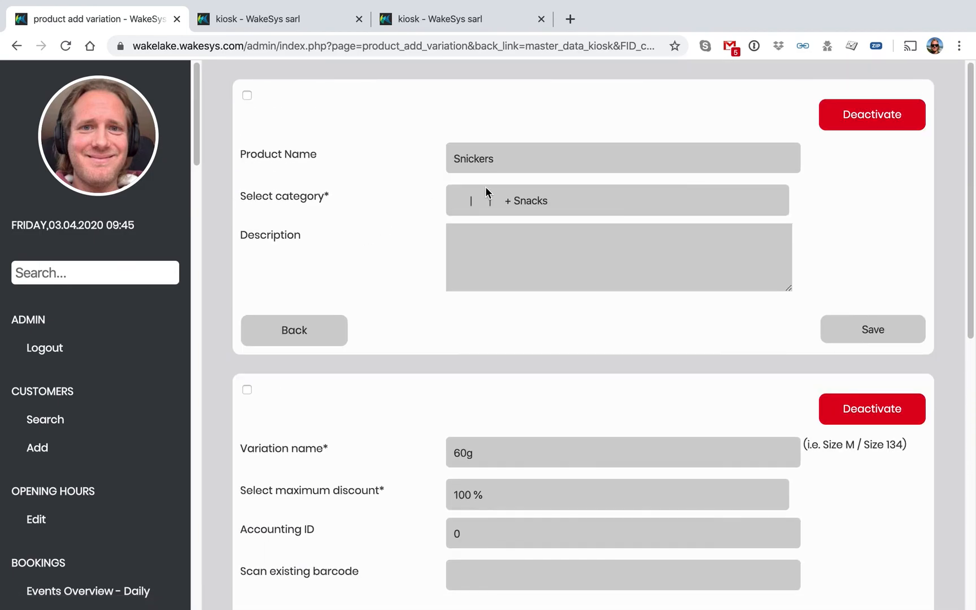
{"action": "left_click", "coordinate": [509, 206]}
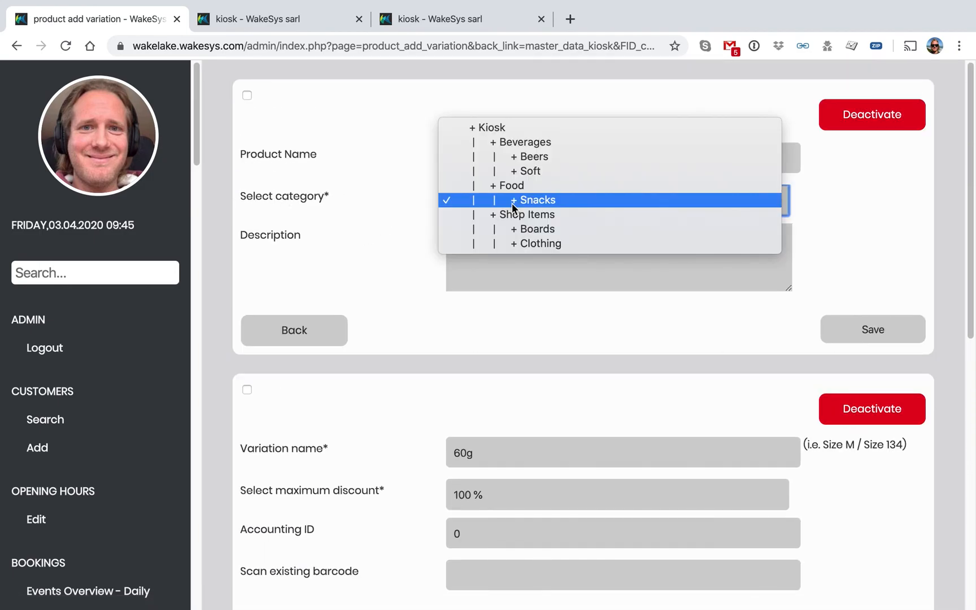